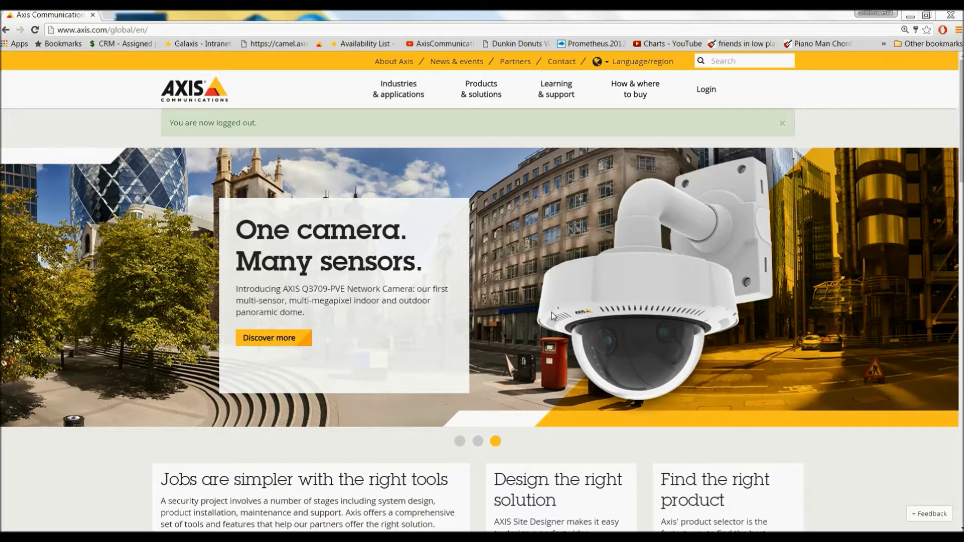
- Sign in to the Axis website and open the AXIS Camera Companion page under Video management software
click(702, 101)
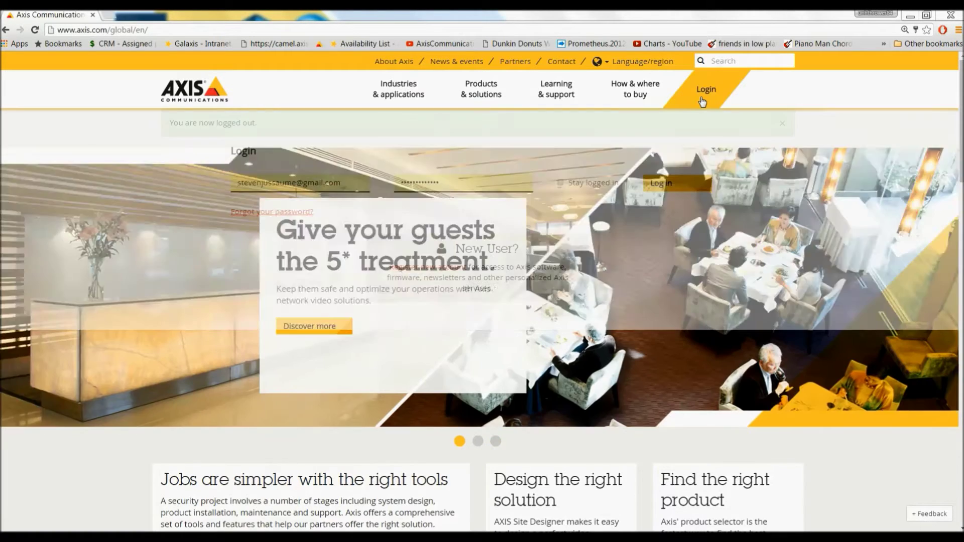
click(673, 183)
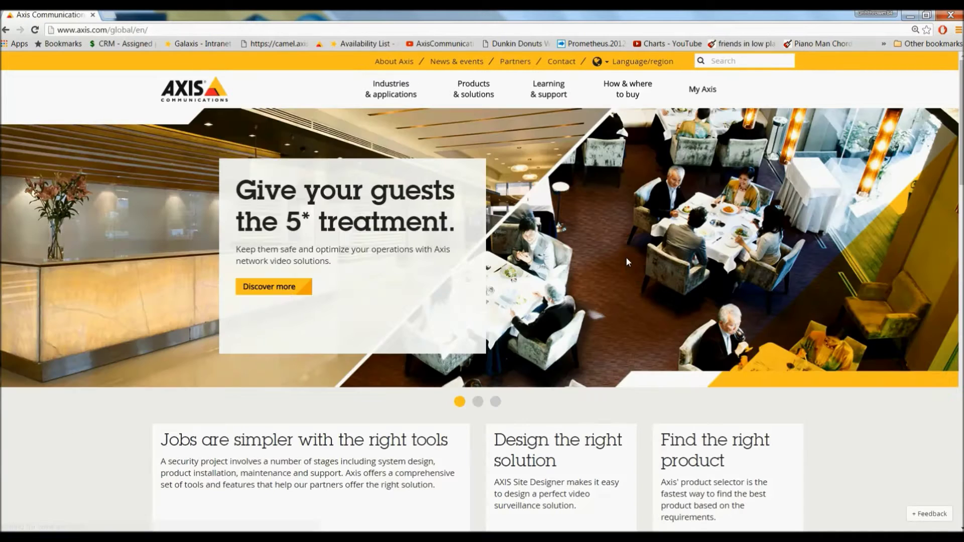
click(460, 61)
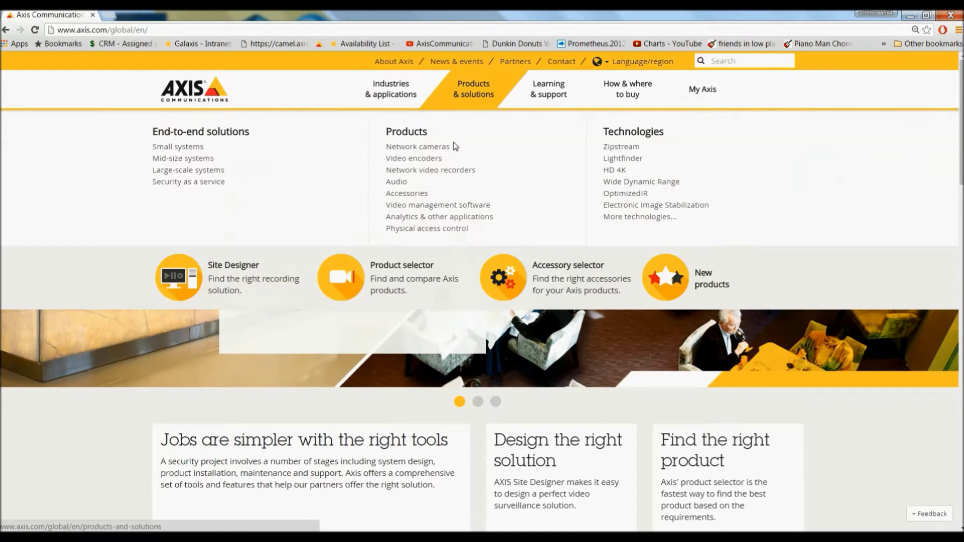
click(445, 206)
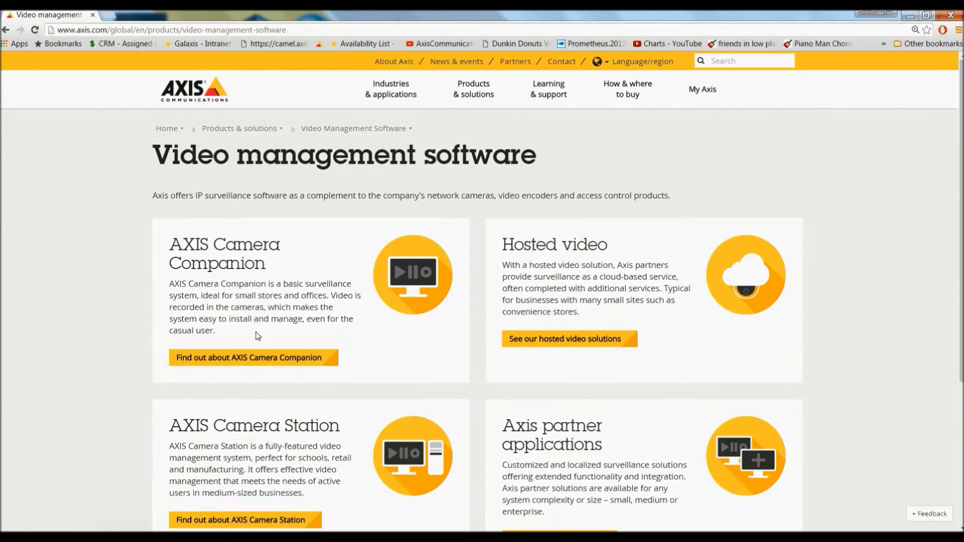
click(248, 358)
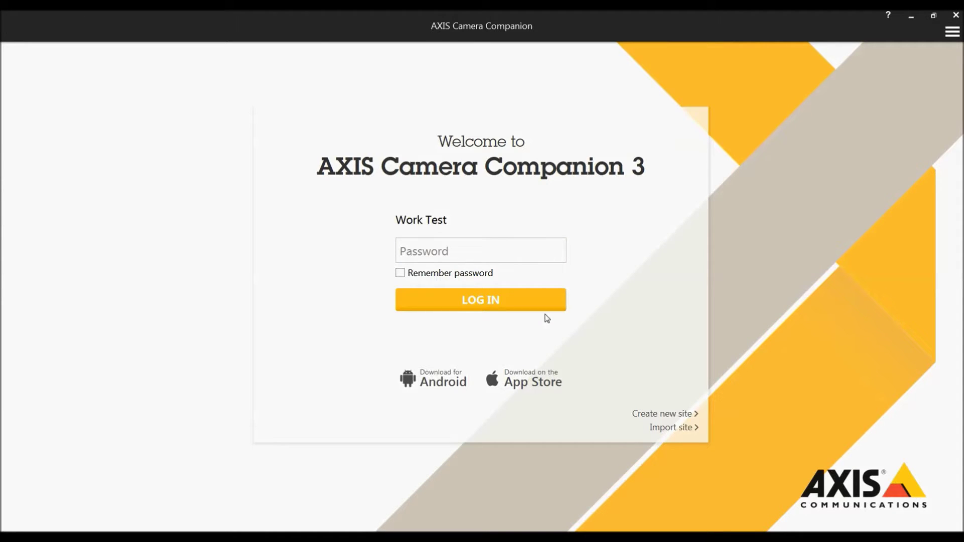
click(656, 414)
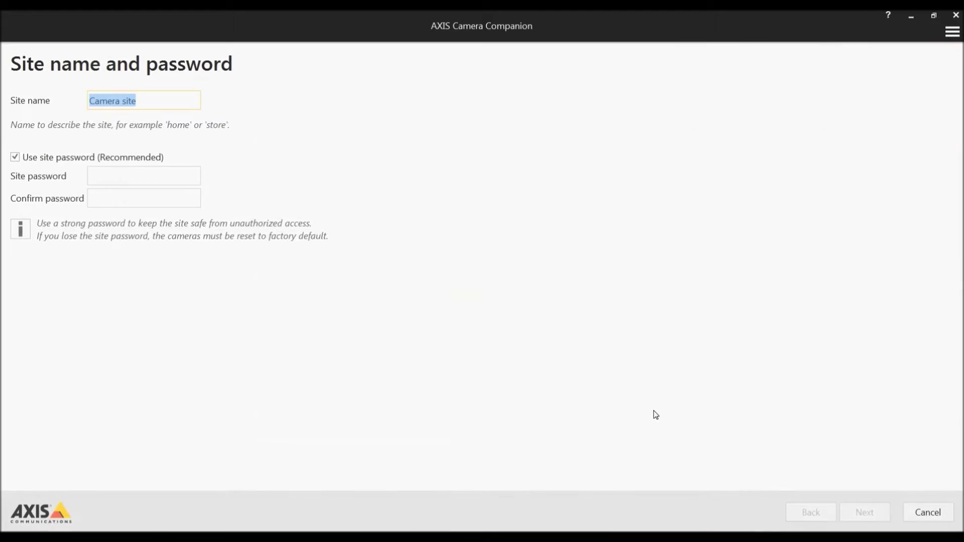
text(A)
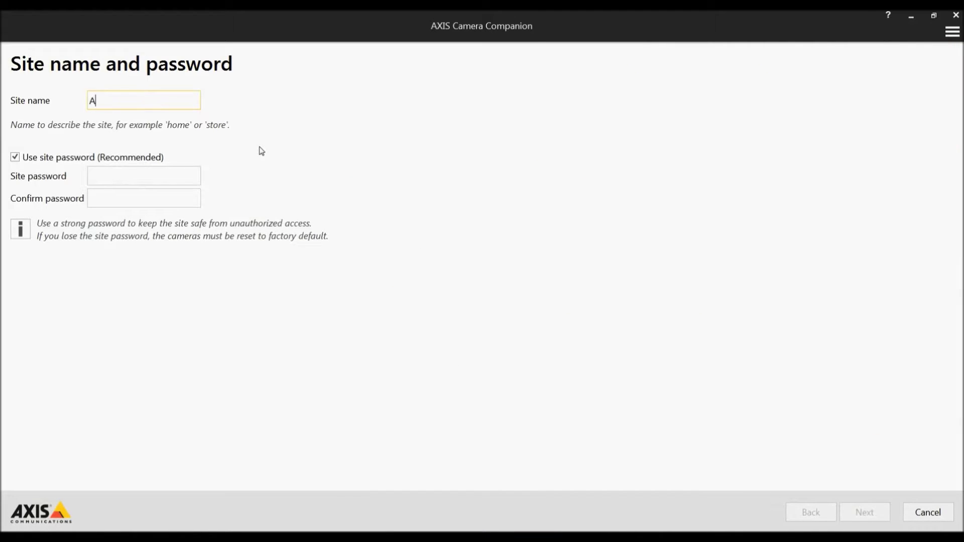
text(xisDemo)
click(178, 172)
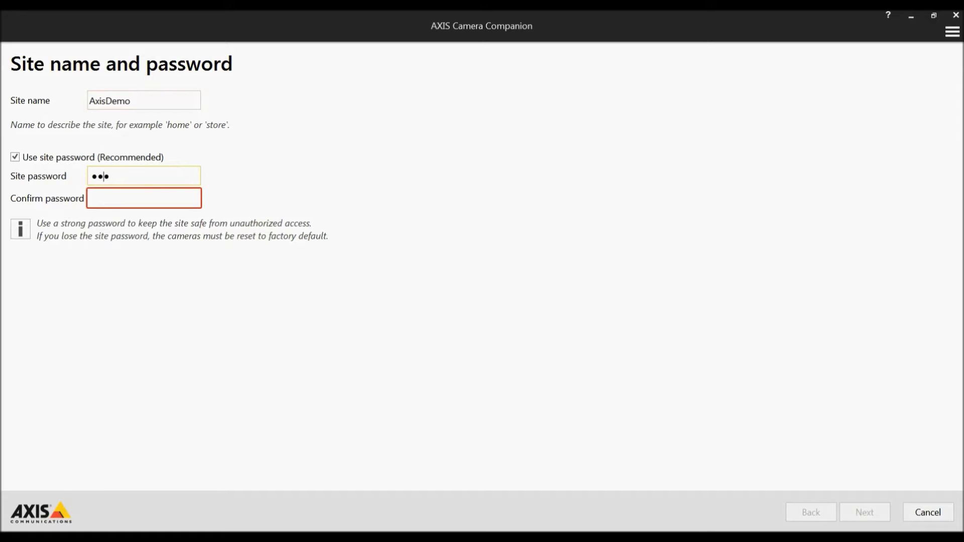
click(138, 203)
click(859, 511)
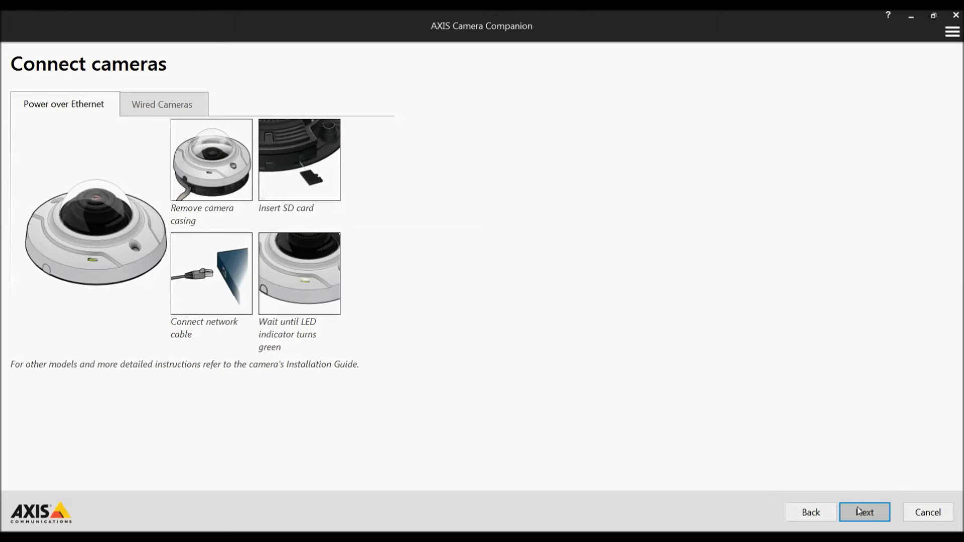
- Rename the discovered camera ACCC8E207259 to 'M1125'
click(859, 511)
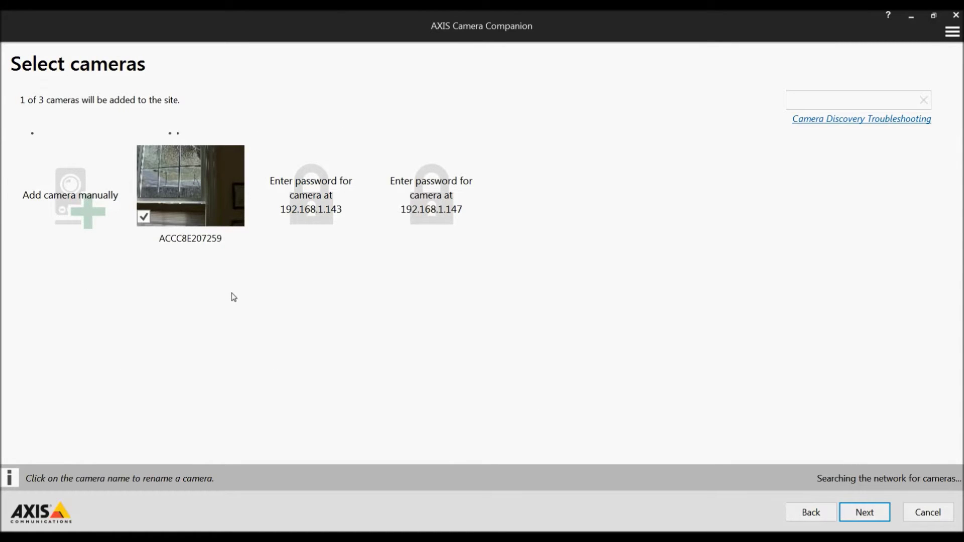
mouse_move(190, 185)
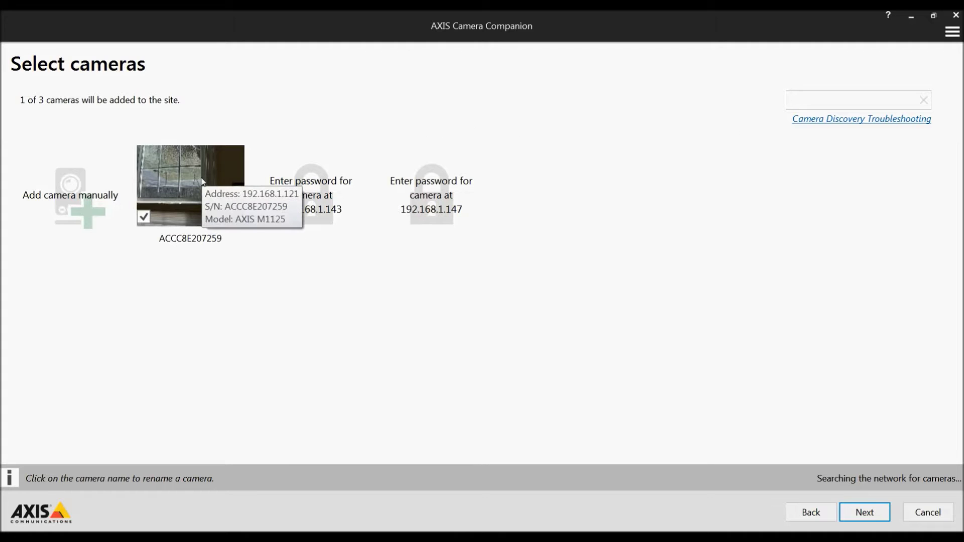
click(185, 240)
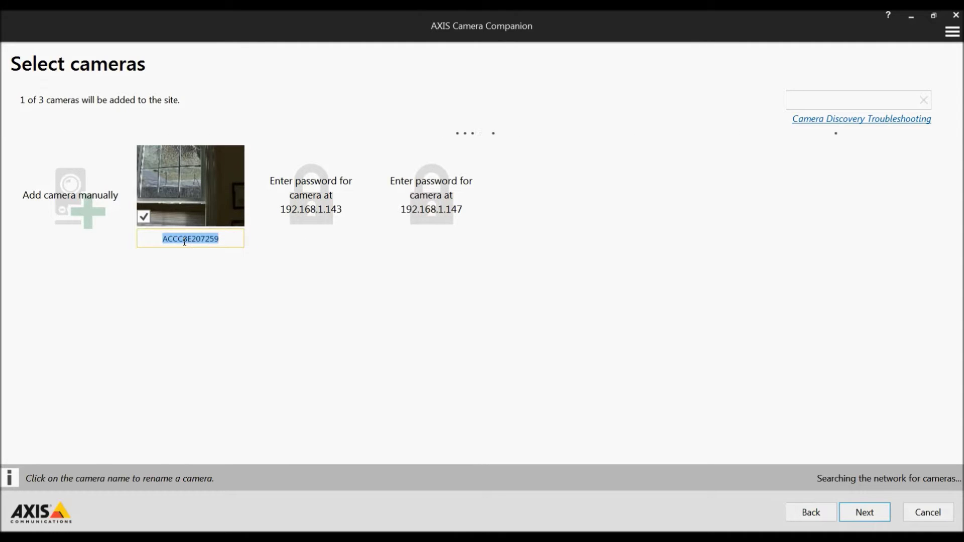
text(M1125)
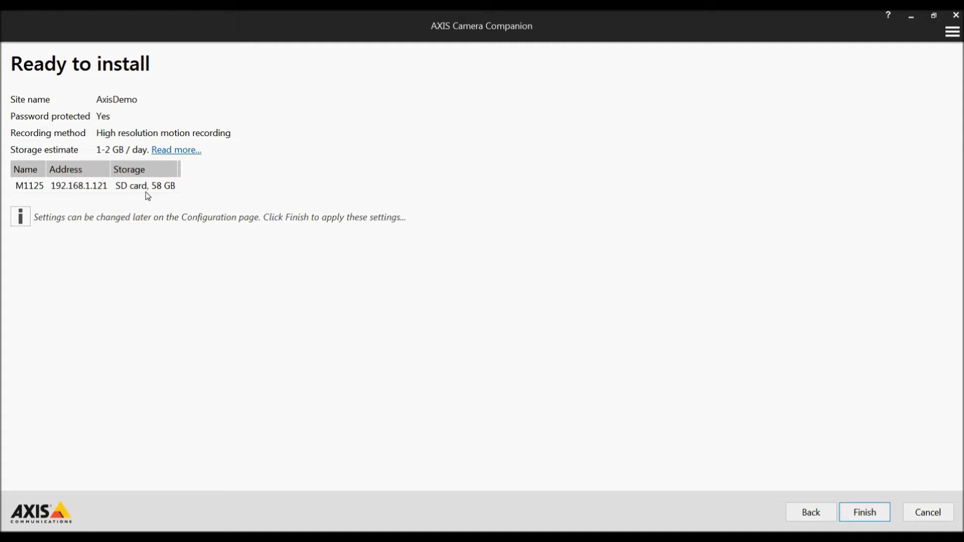
- Finish the Ready to install page and install the AxisDemo site's cameras
click(883, 513)
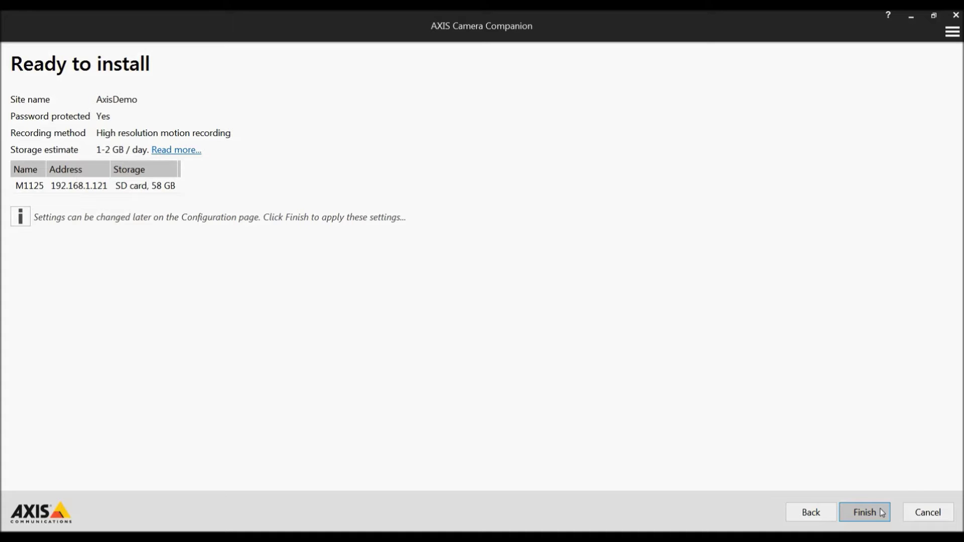
click(882, 513)
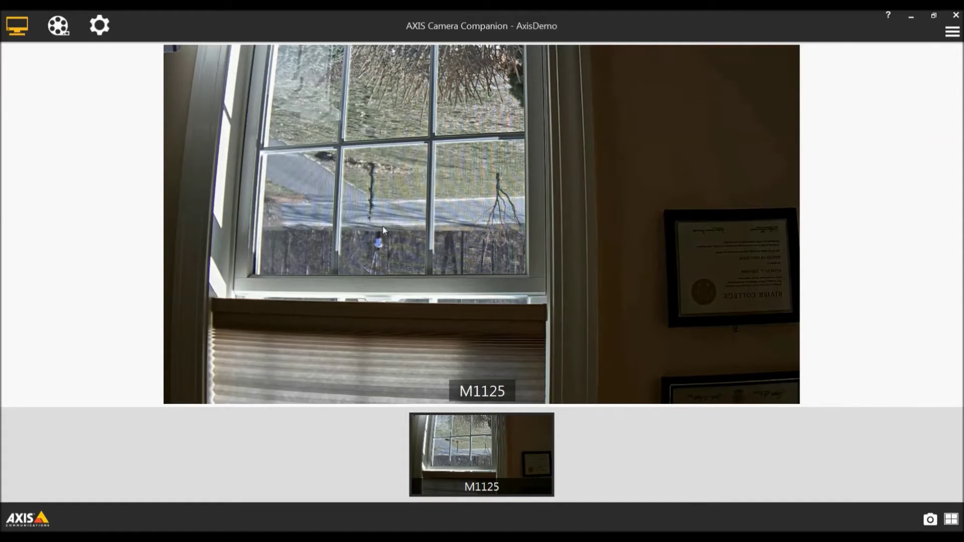
- Enable Remote Access and rotate M1125's image 180 degrees with two clockwise turns
click(100, 28)
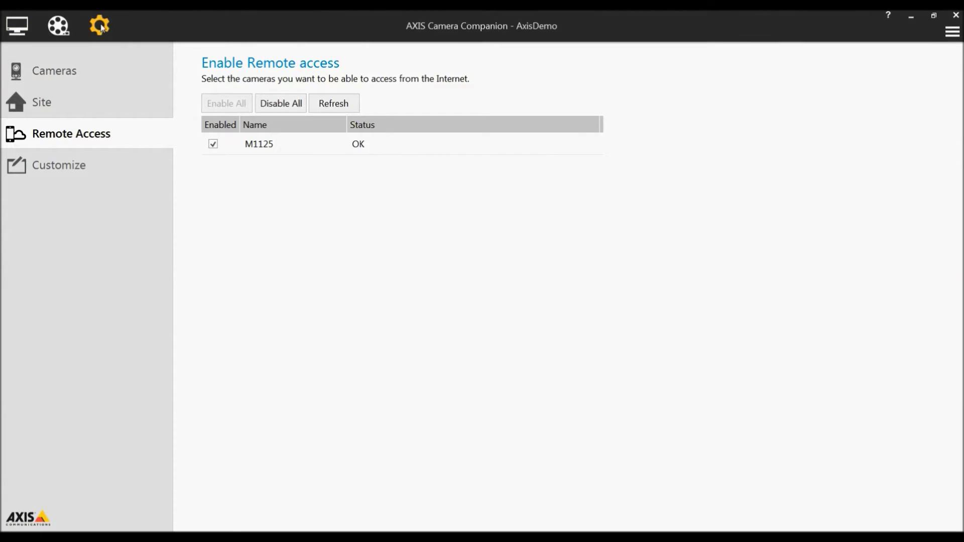
click(80, 71)
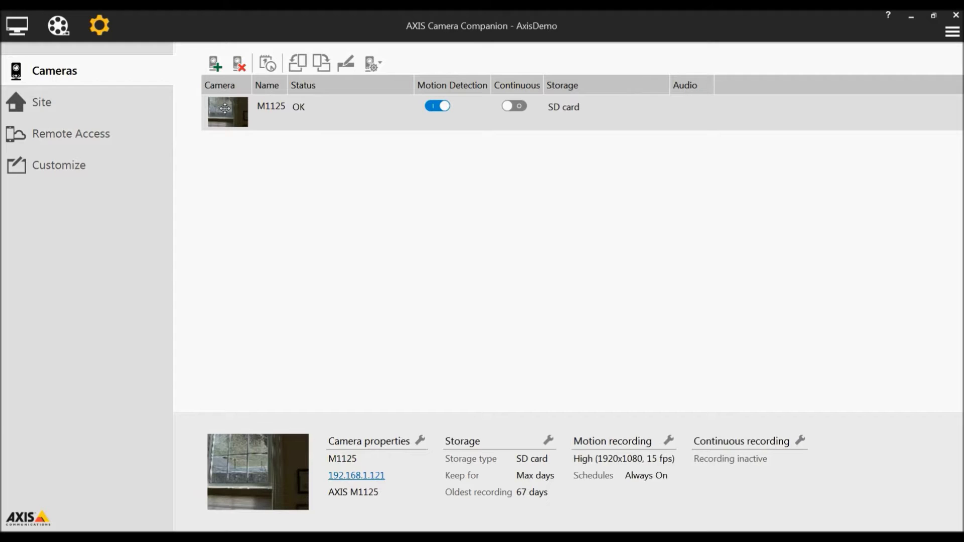
click(324, 65)
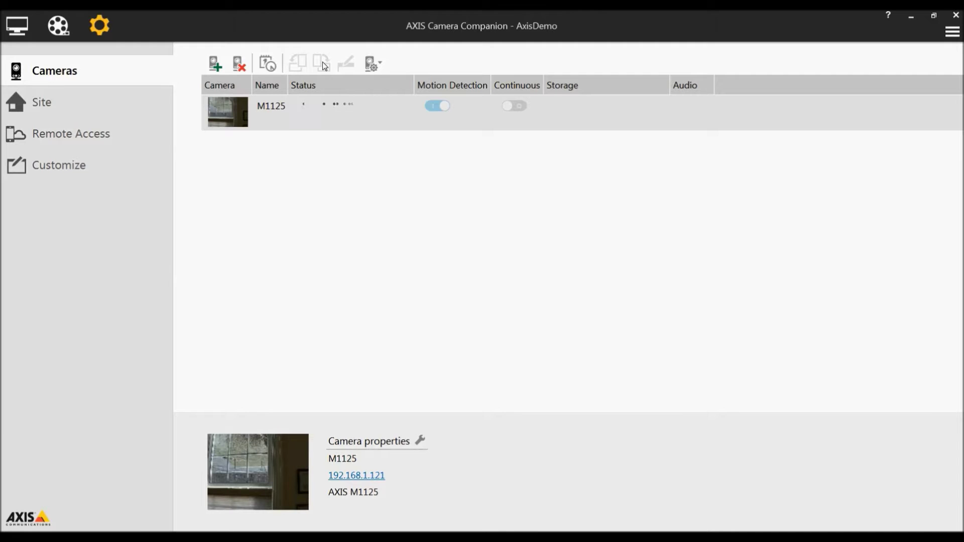
click(324, 66)
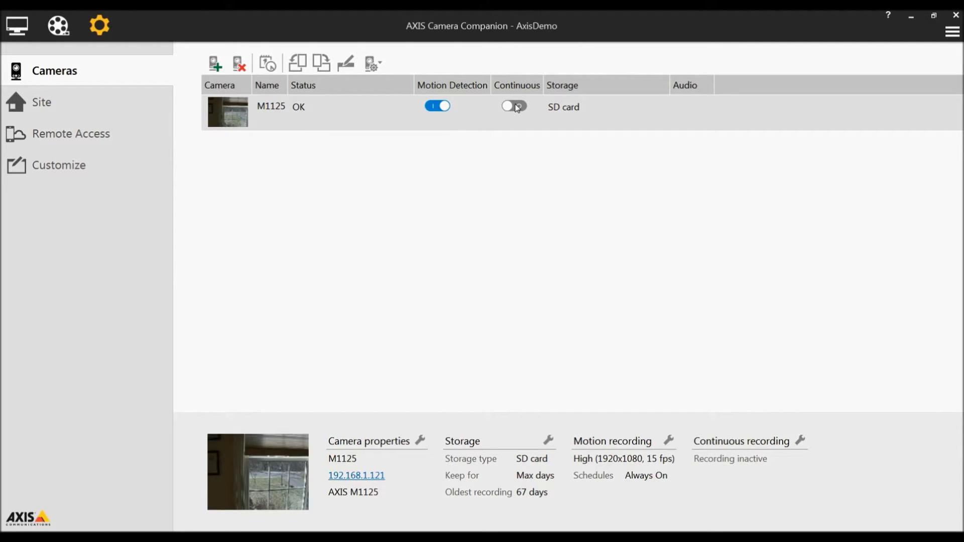
- Rename the camera to 'M1125 AxisDemo' in Camera Properties
click(376, 67)
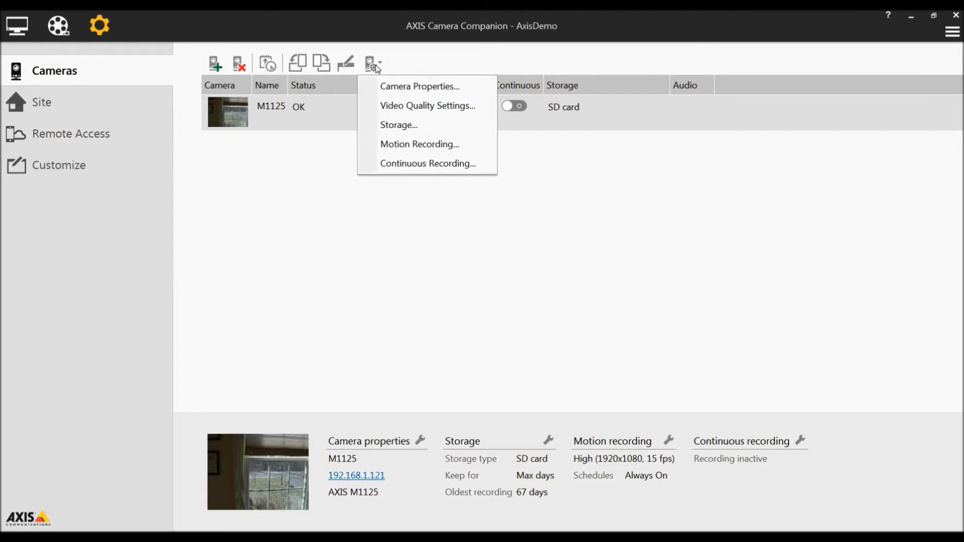
click(386, 89)
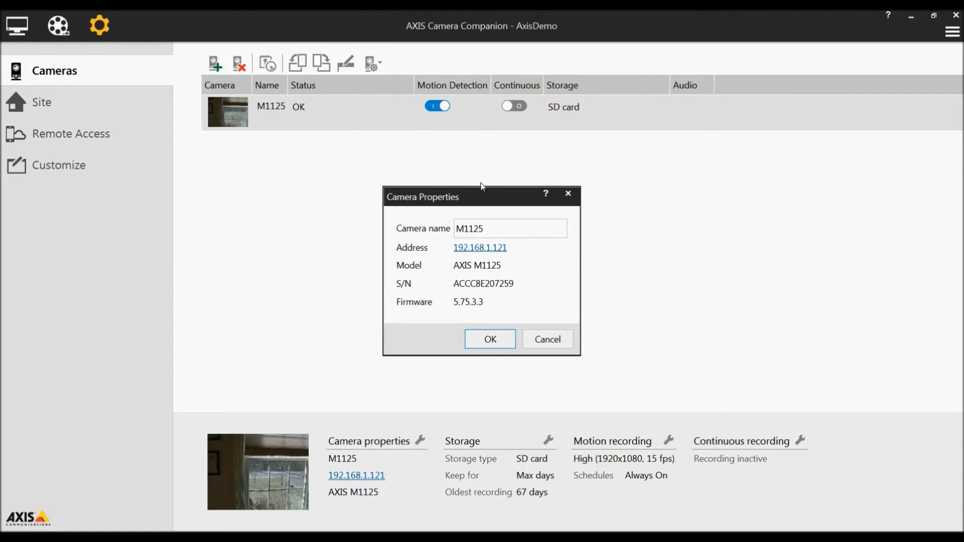
click(485, 229)
text(Axi)
text(emo)
click(506, 337)
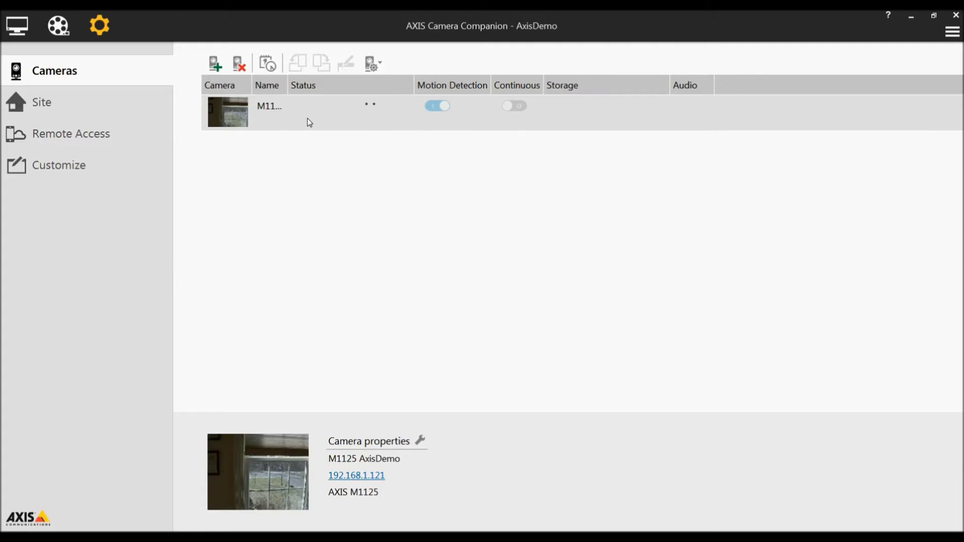
click(374, 63)
- Confirm M1125's video quality: 1920x1080 at 15 fps high, 640x360 at 5 fps low
click(395, 105)
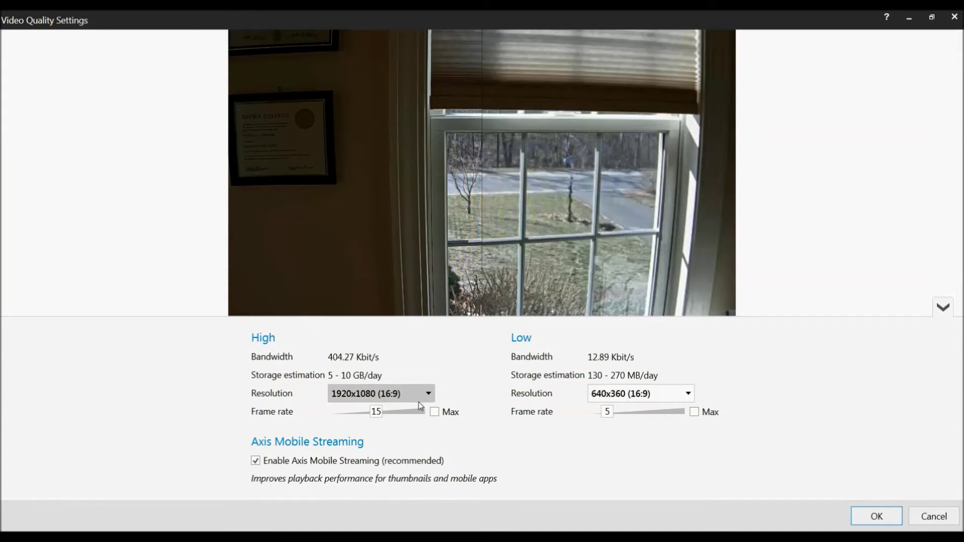
click(890, 515)
click(374, 64)
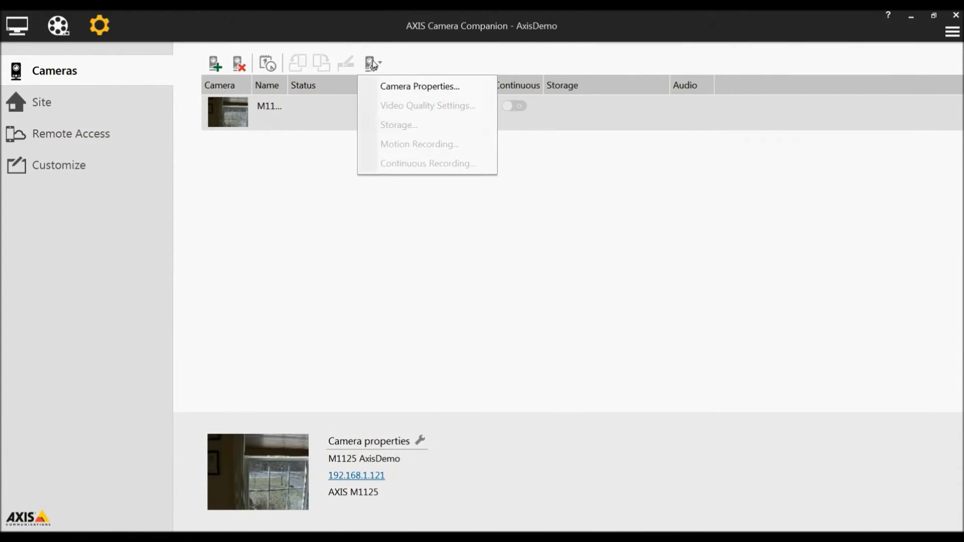
click(254, 227)
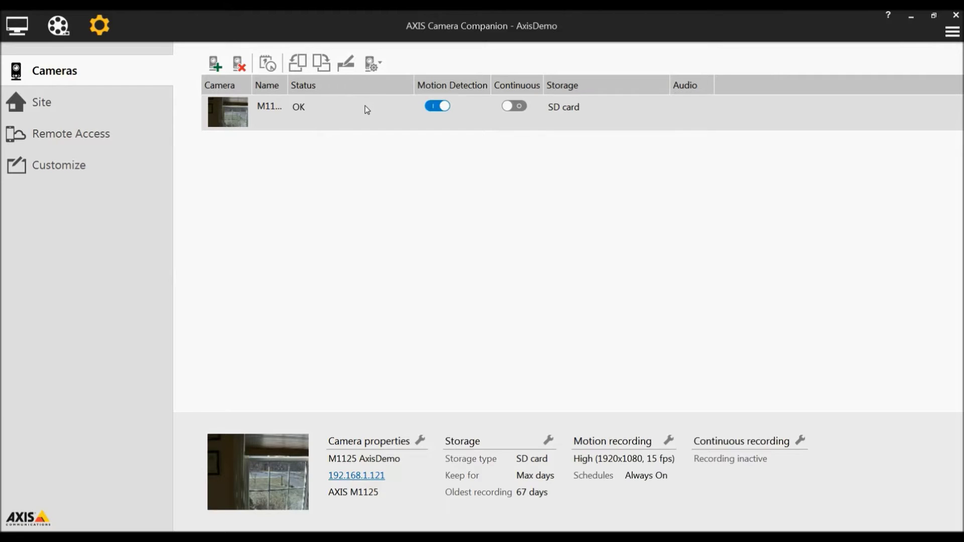
- Drag the motion detection area's four corners onto the window frame
click(373, 64)
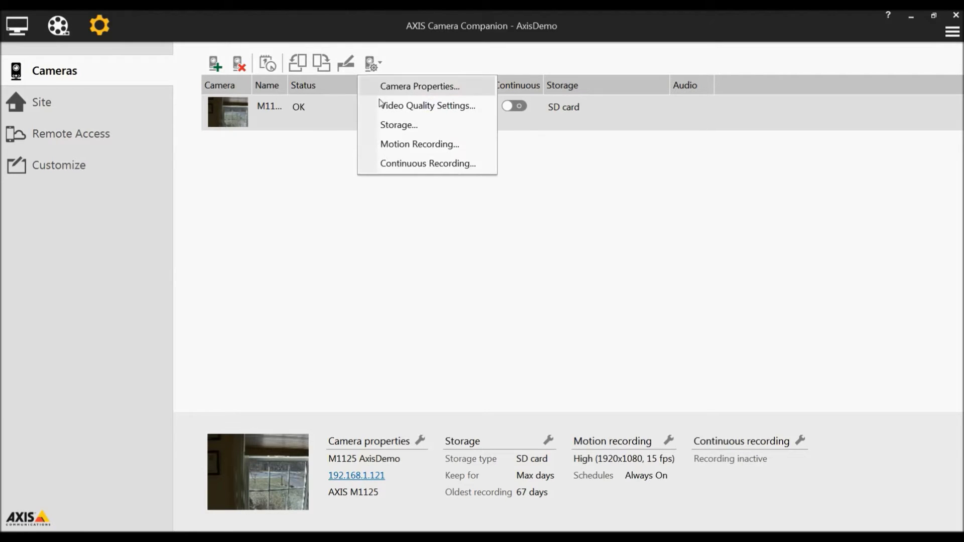
click(389, 146)
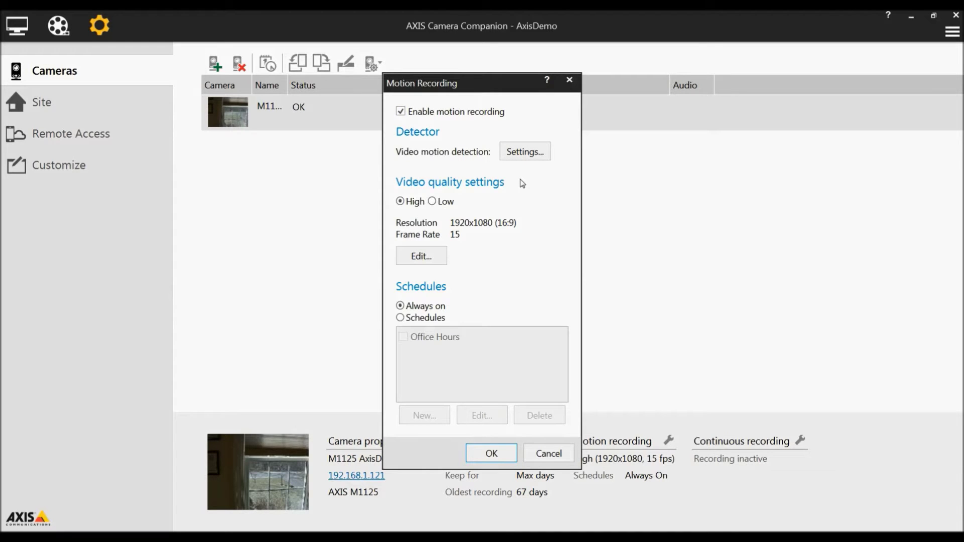
click(528, 151)
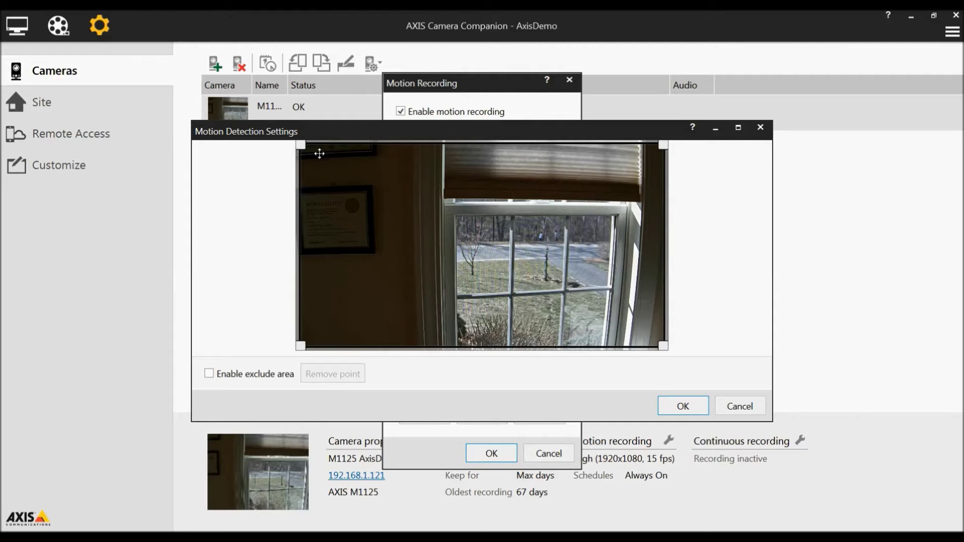
drag(300, 146, 418, 149)
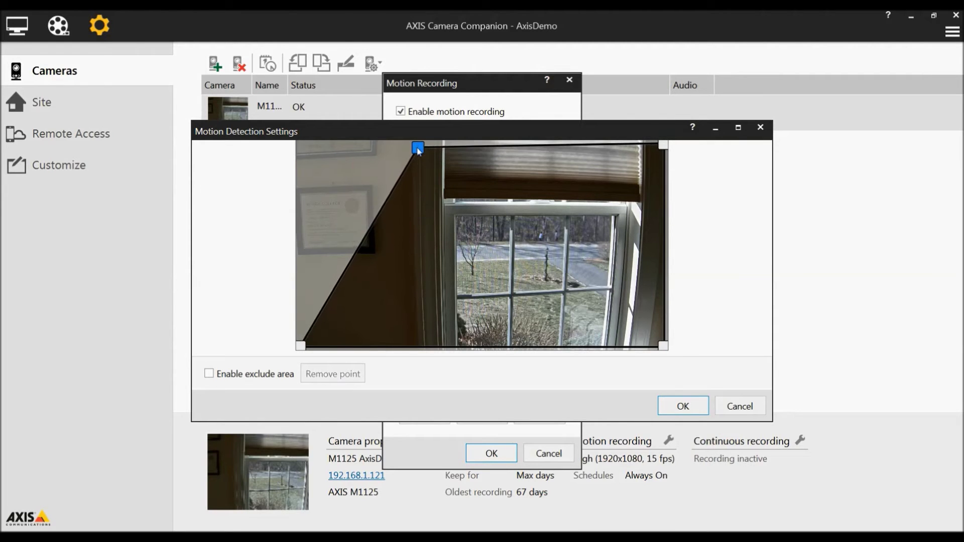
drag(301, 346, 424, 333)
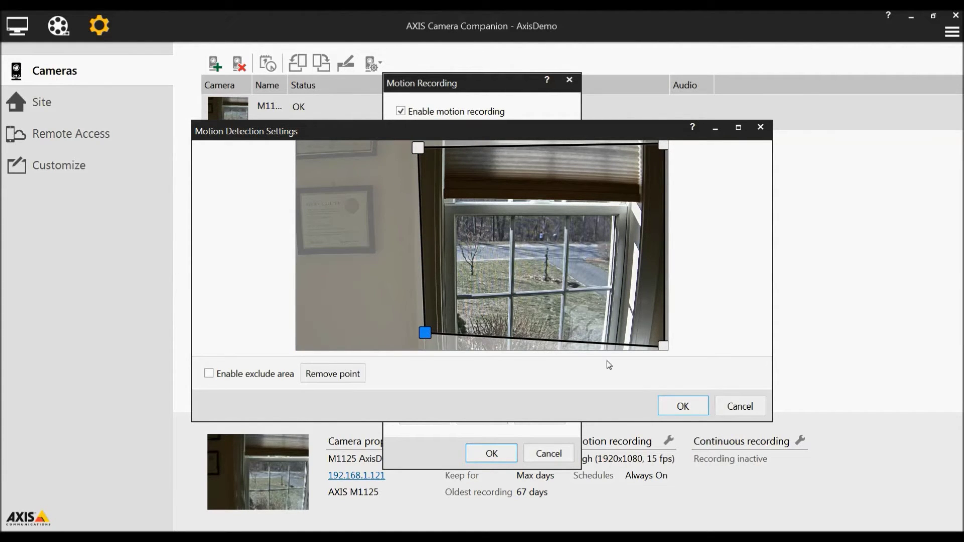
drag(663, 347, 645, 346)
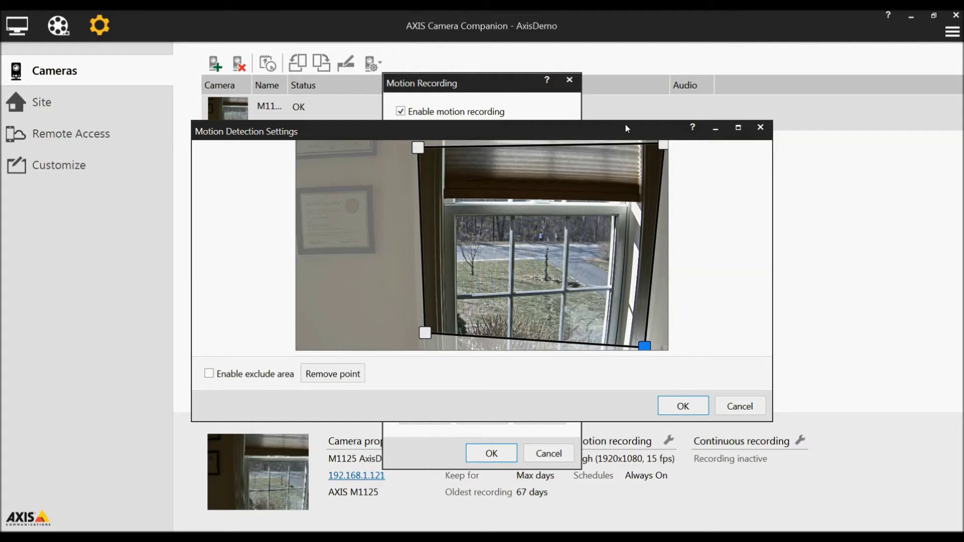
drag(663, 144, 650, 150)
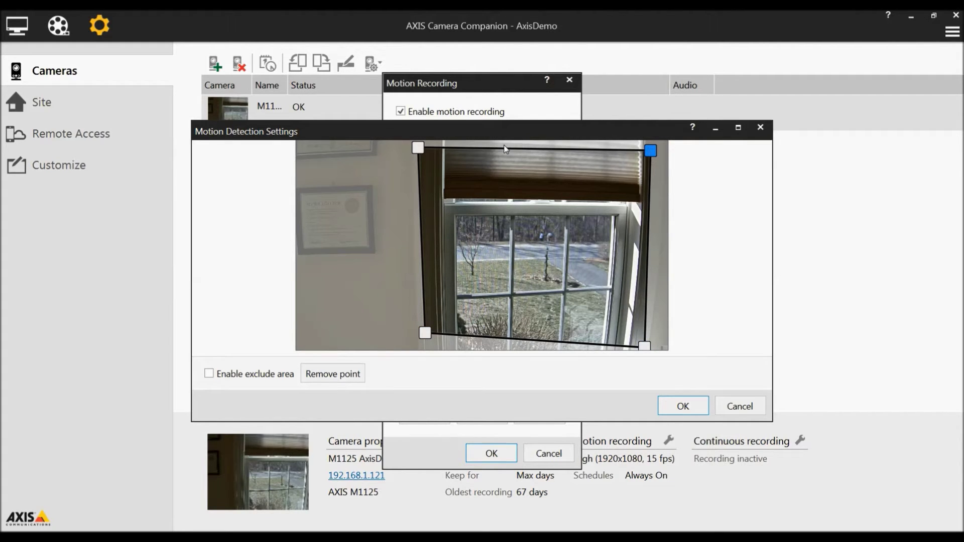
- Pull the area's top edge below the blind and its right edge inward, then confirm
click(527, 149)
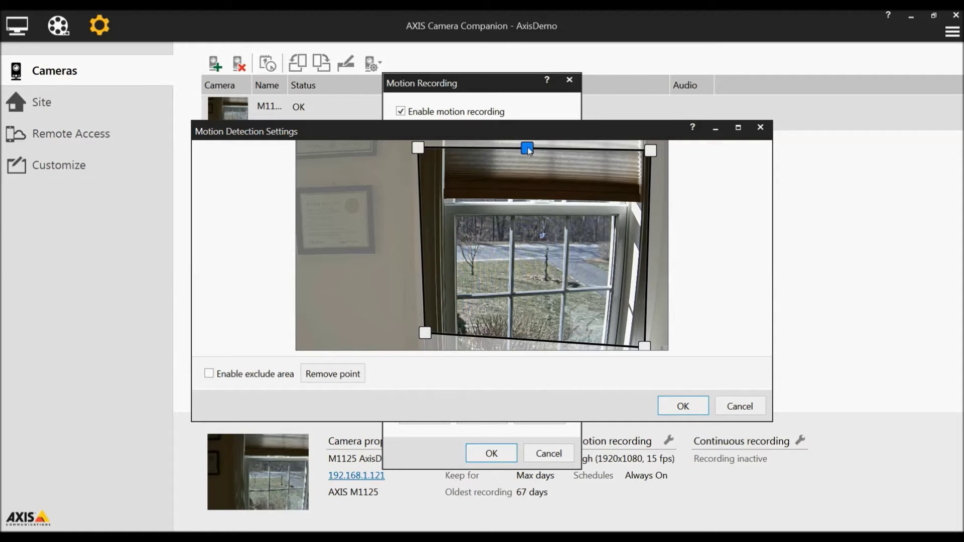
drag(527, 149, 540, 193)
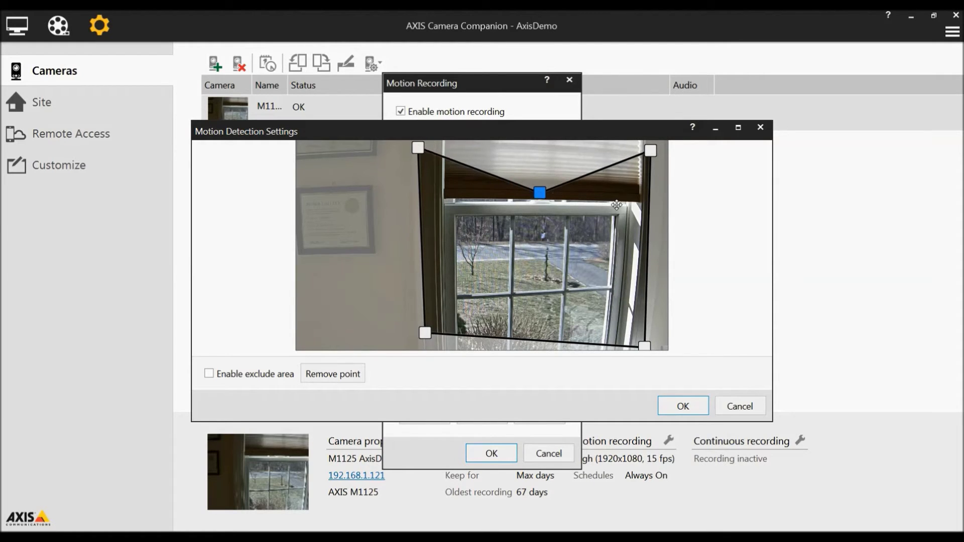
mouse_move(650, 243)
mouse_down()
mouse_move(648, 257)
mouse_move(625, 256)
mouse_up()
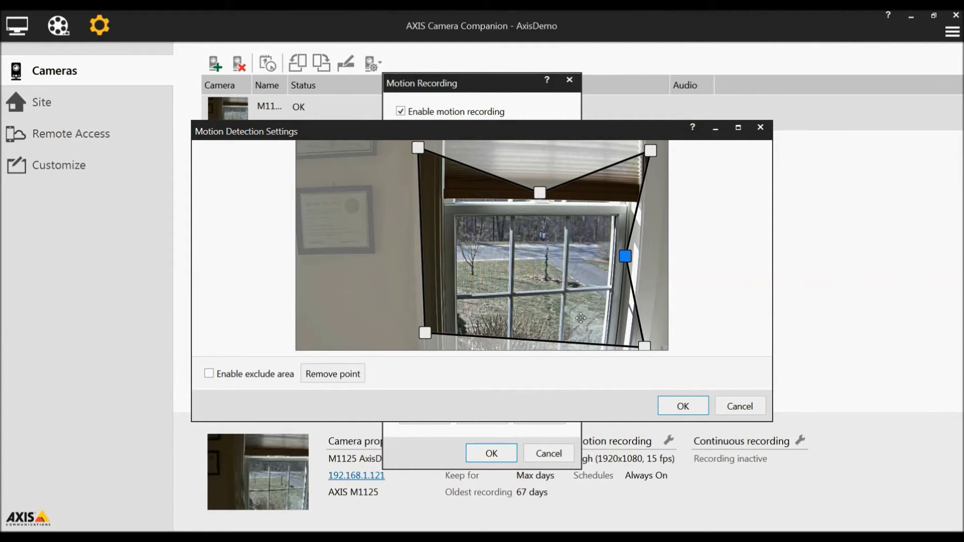
click(687, 409)
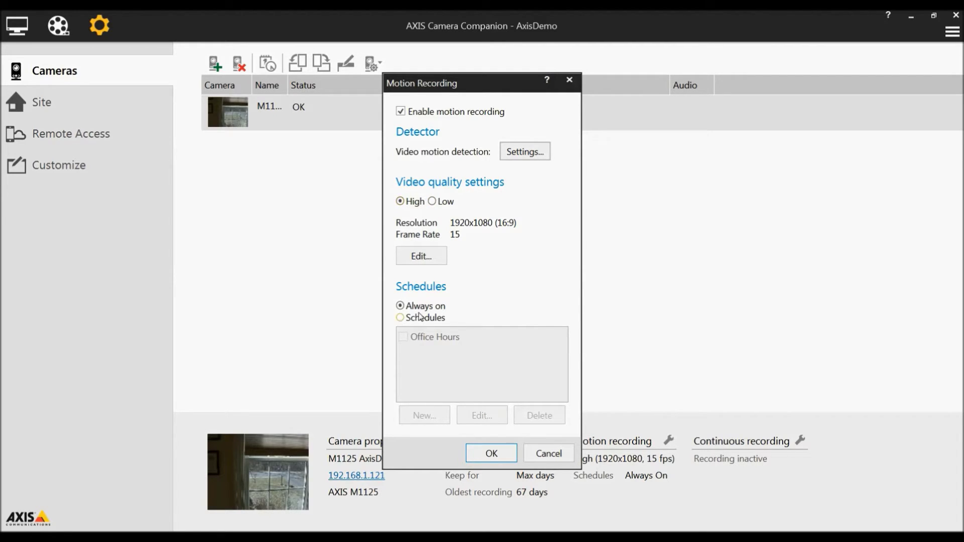
click(492, 452)
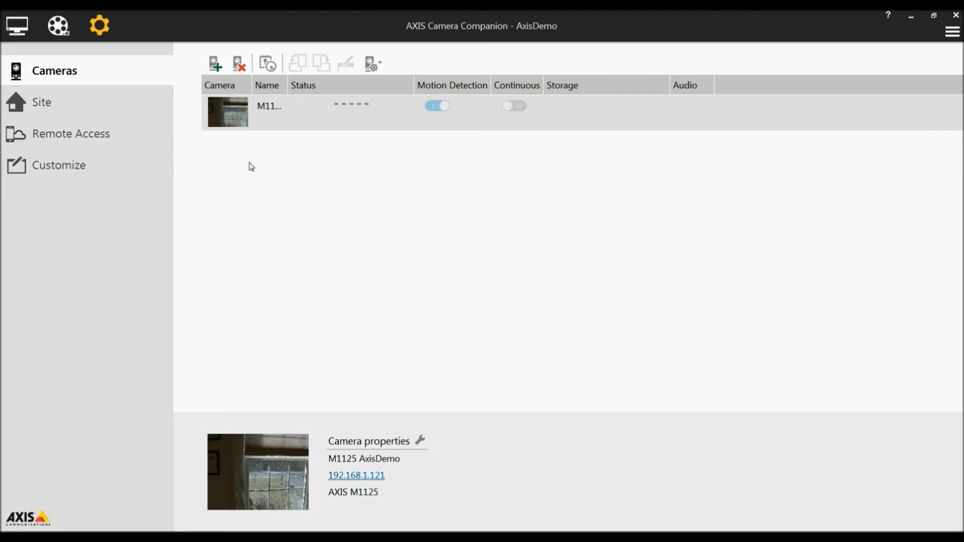
- Verify M1125 AxisDemo is enabled for remote access, then check live and recorded views
click(107, 137)
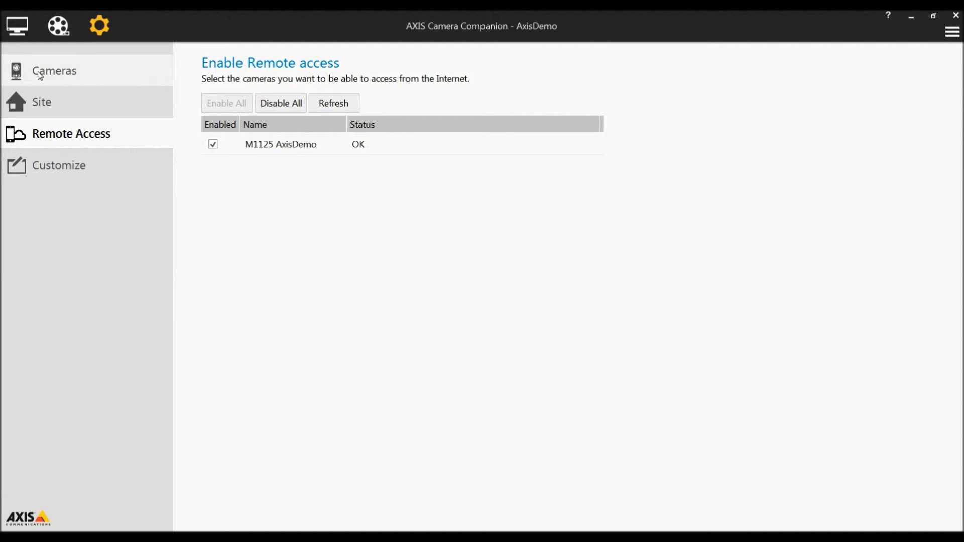
click(12, 31)
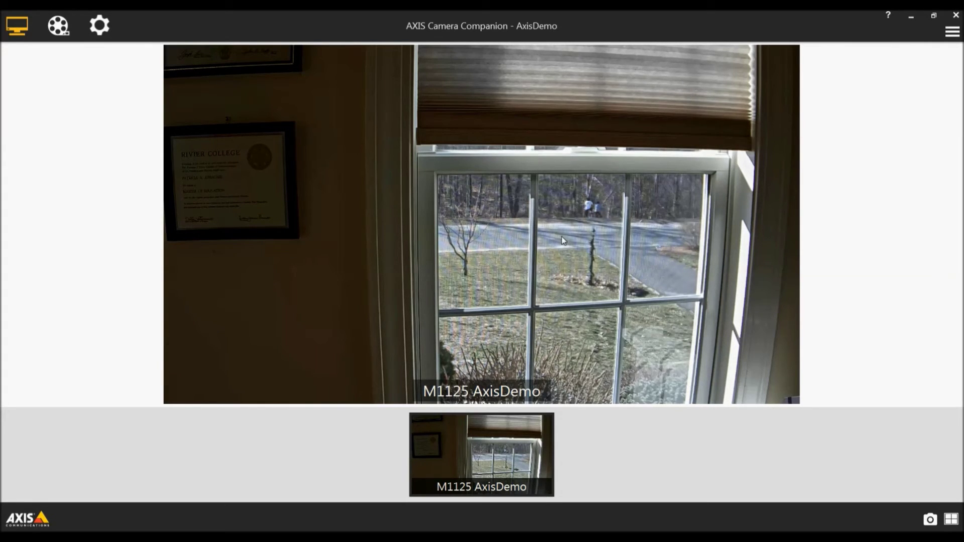
click(58, 26)
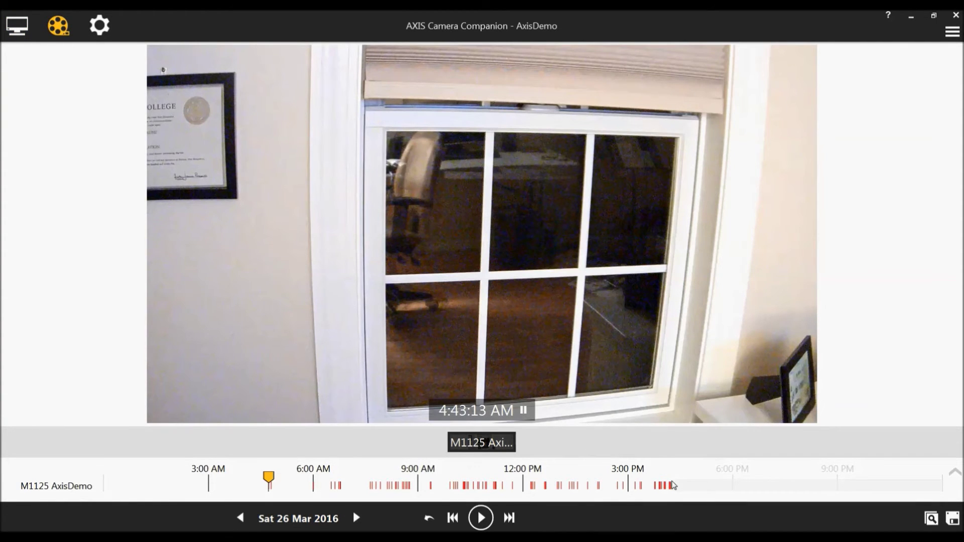
- Play the 26 Mar 2016 recording from about 4:12 PM and pause at 4:12:59 PM
click(671, 487)
mouse_move(668, 478)
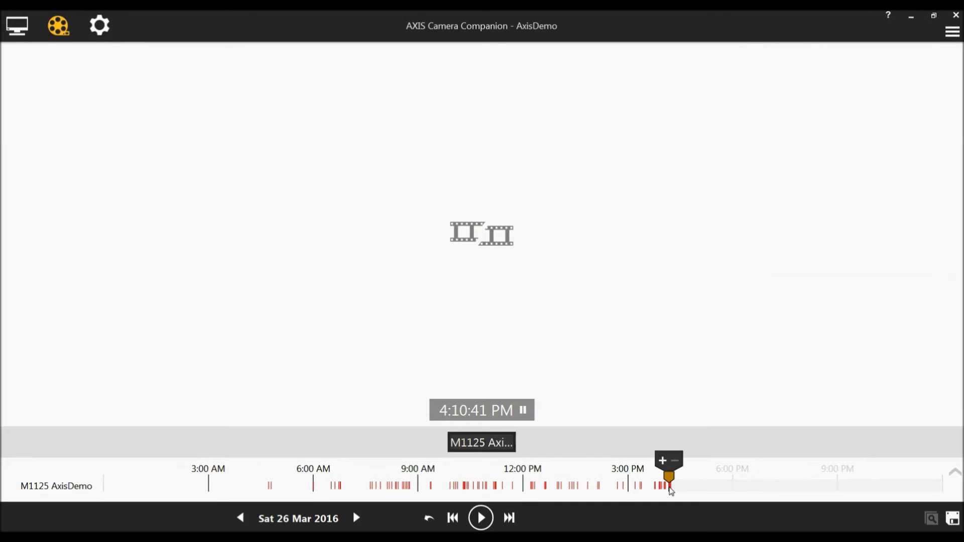
click(663, 461)
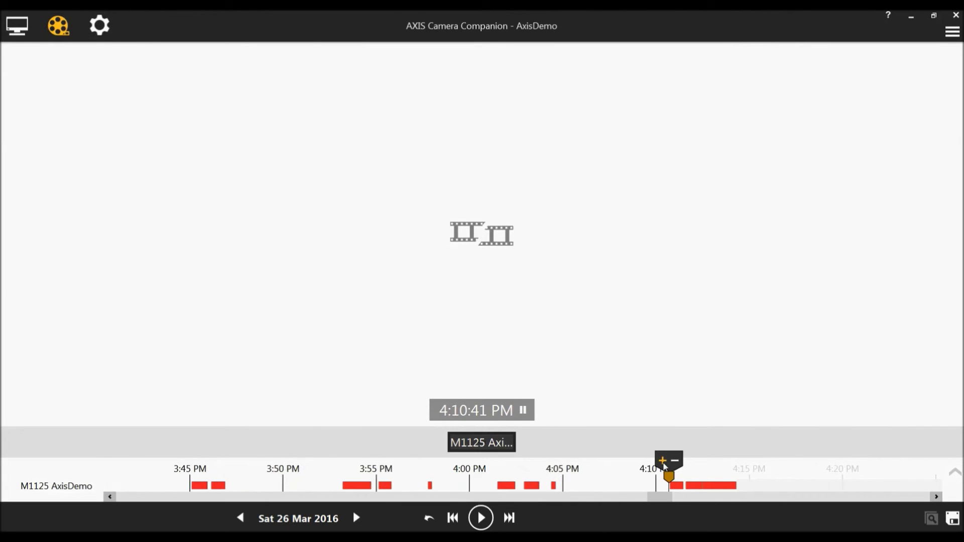
drag(669, 477, 716, 481)
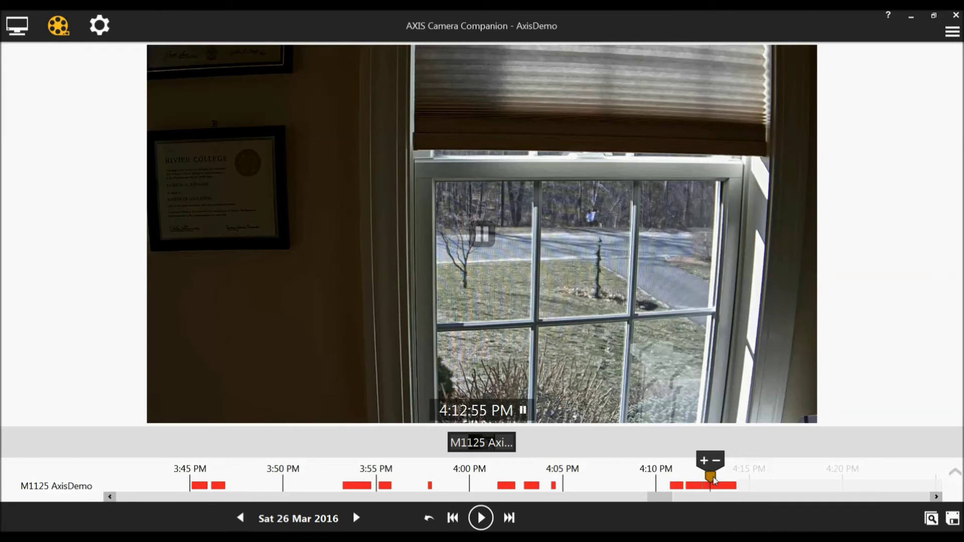
click(481, 520)
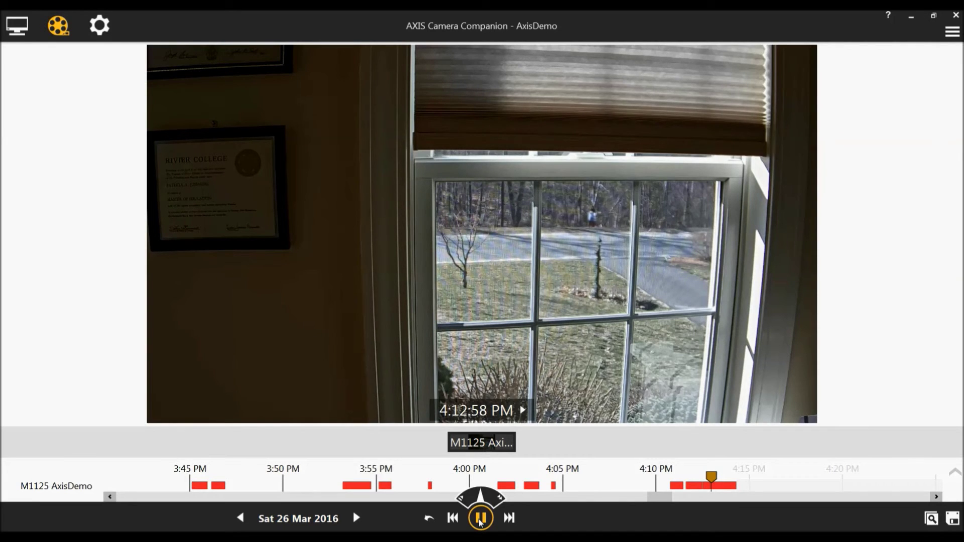
click(480, 520)
click(953, 520)
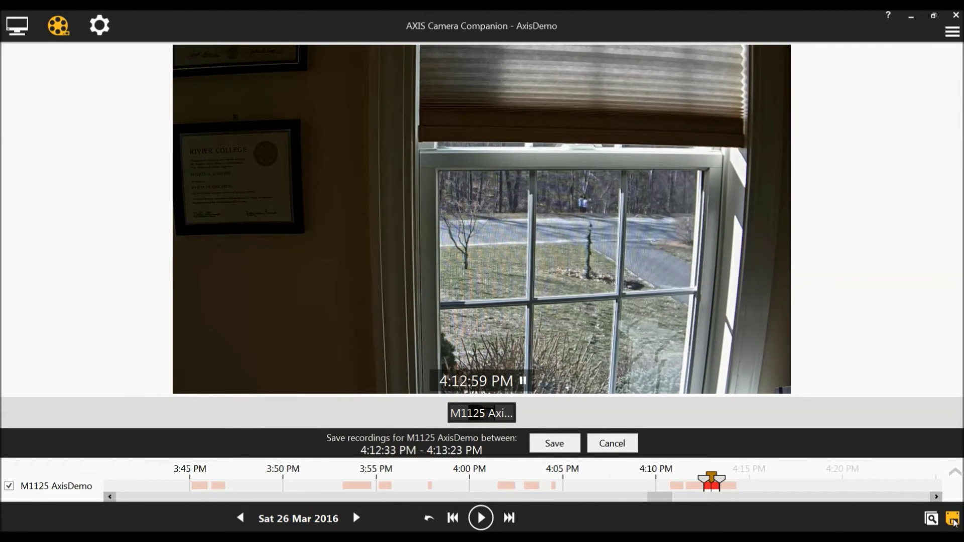
- Save the 4:12:58–4:13:58 PM clip to Clips, close the folder, and return to live view
mouse_move(719, 480)
mouse_down()
mouse_move(736, 483)
mouse_move(715, 484)
mouse_up()
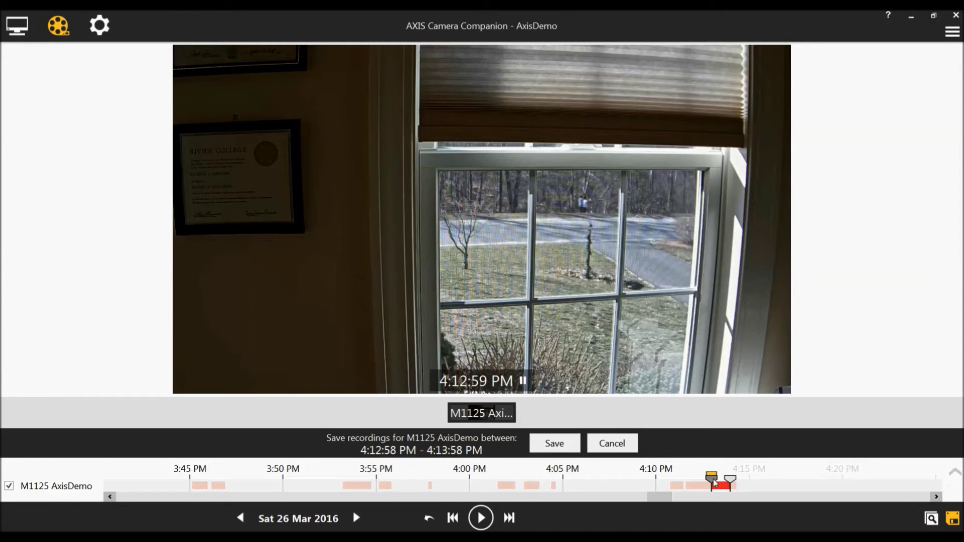
click(565, 447)
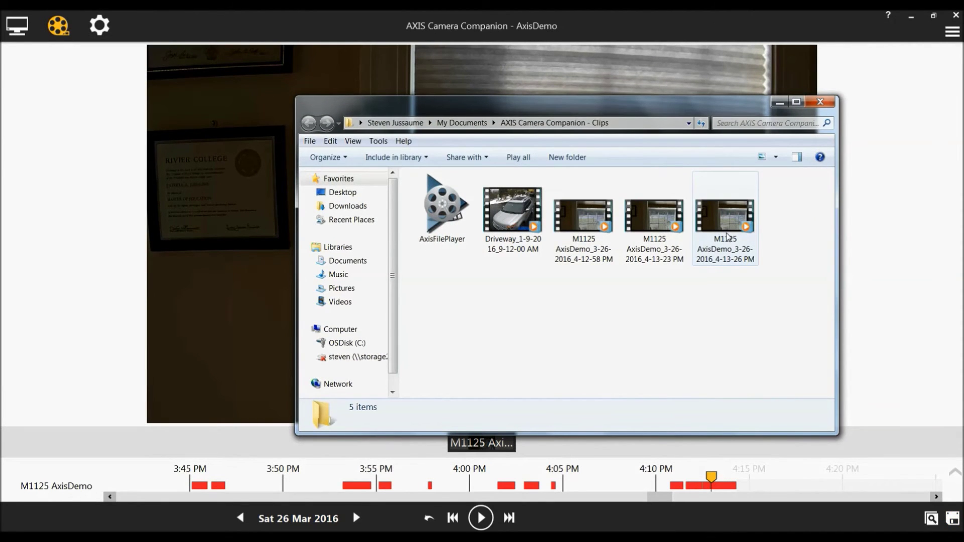
click(819, 103)
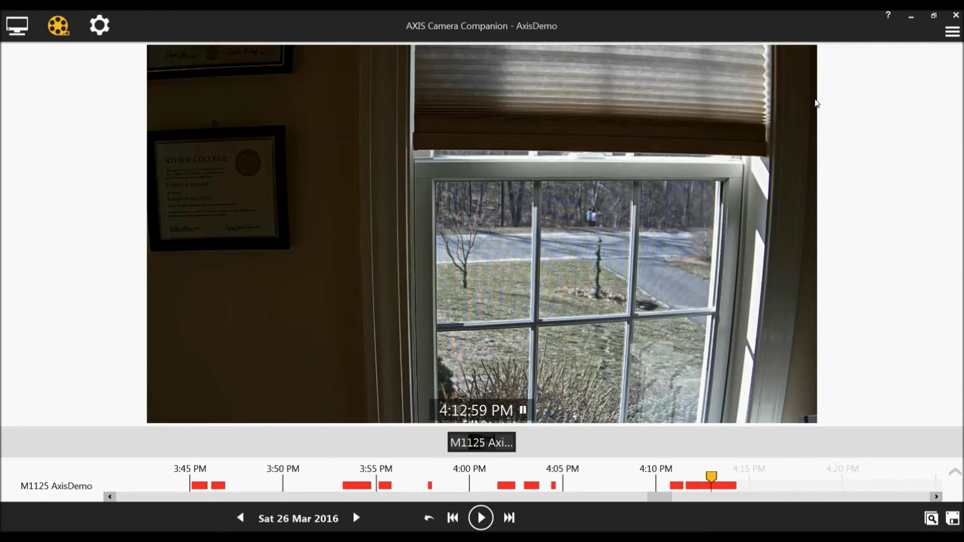
click(25, 23)
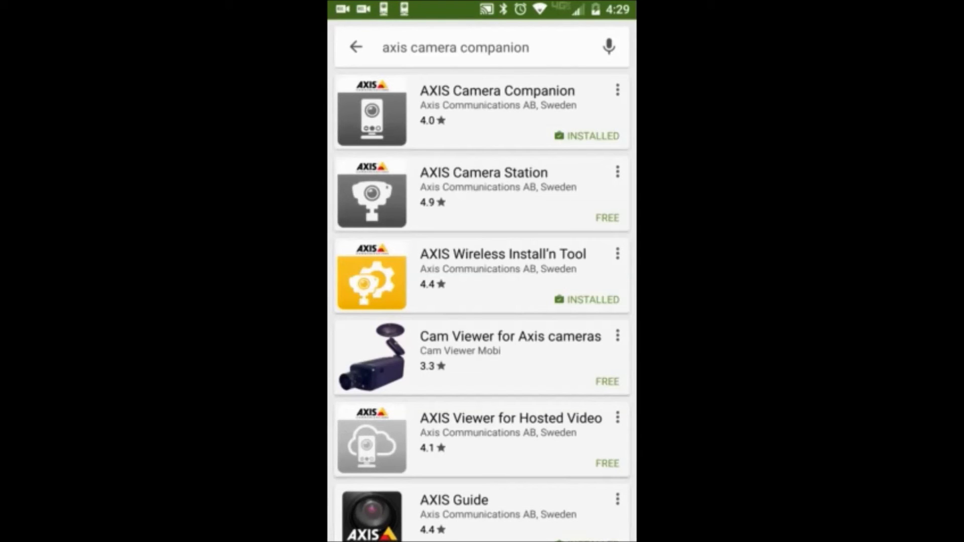
- Sign in to the MyAxis account in the Companion app and select the AxisDemo site
key(alt+Tab)
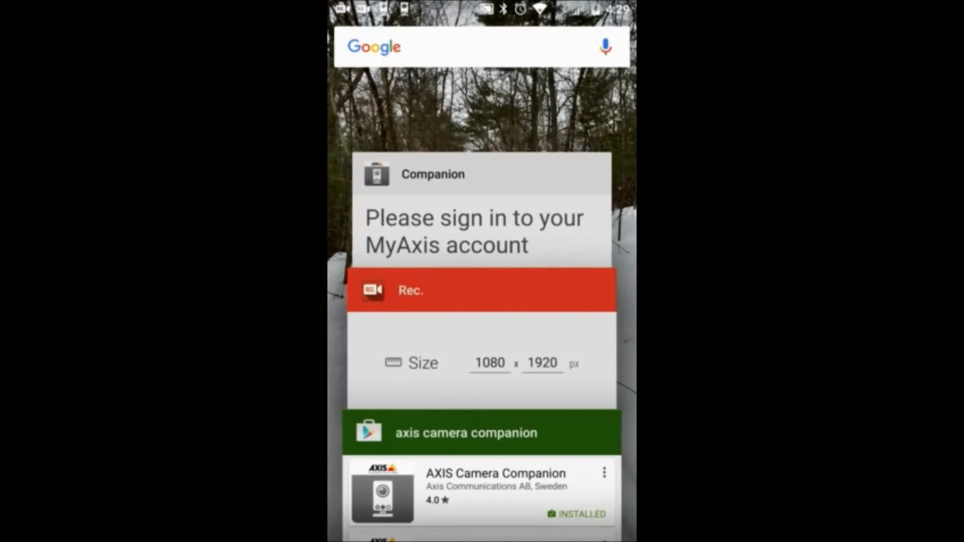
click(474, 221)
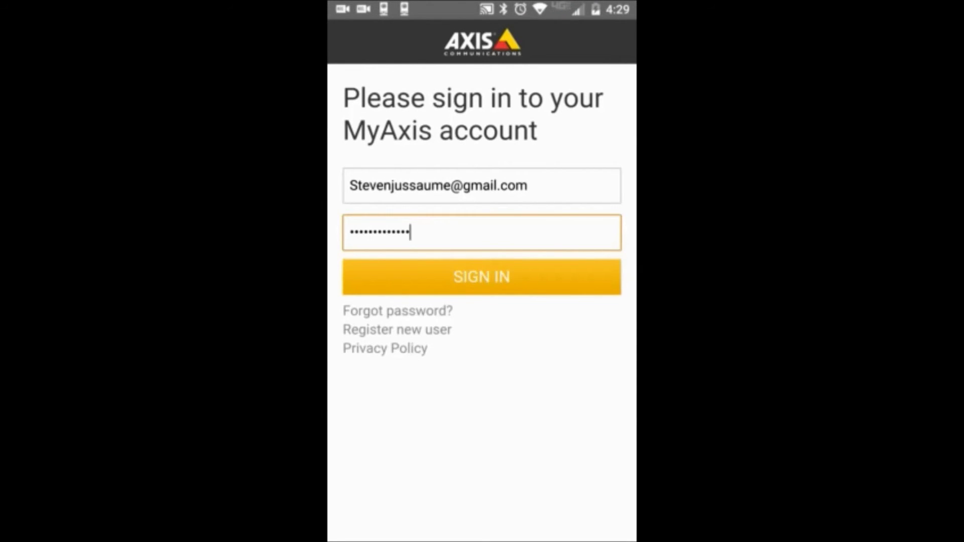
click(482, 277)
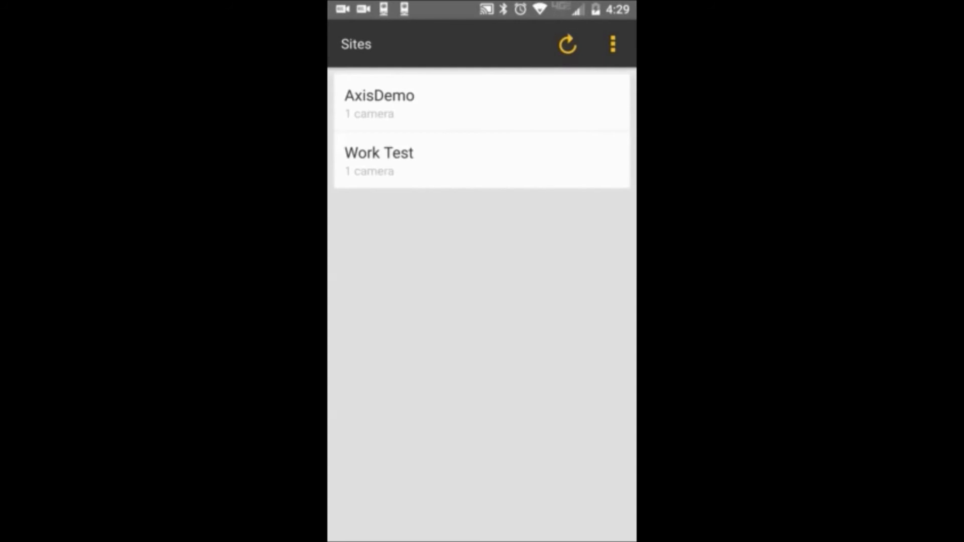
click(379, 103)
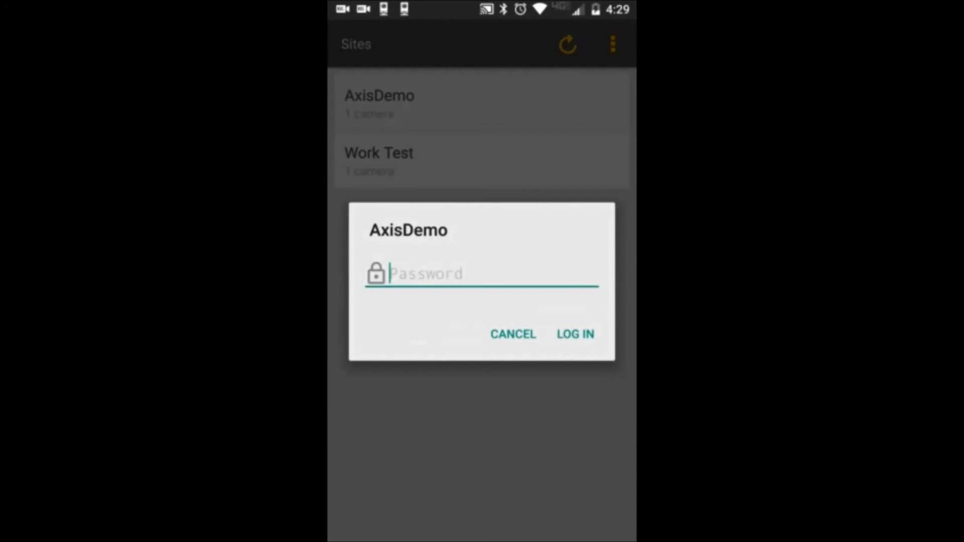
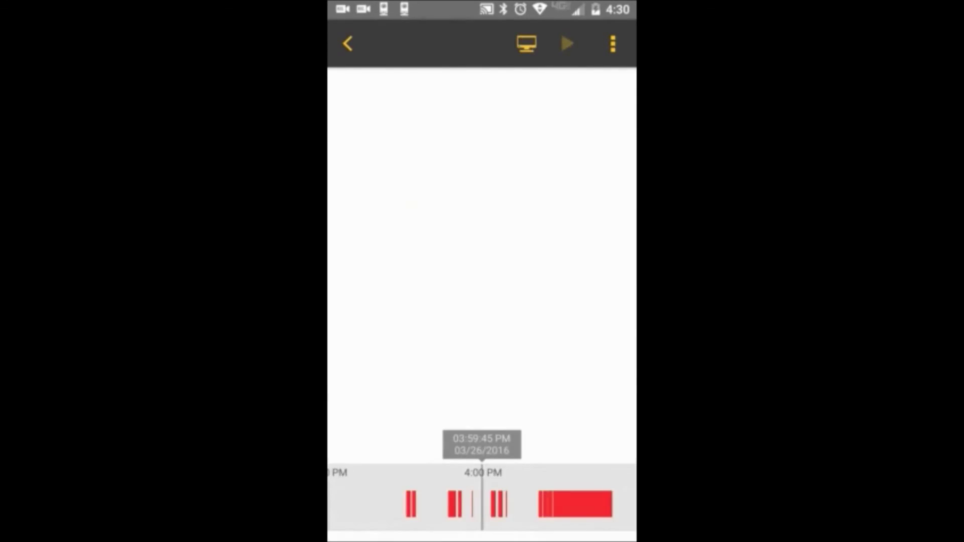
scroll(483, 503, right, 5)
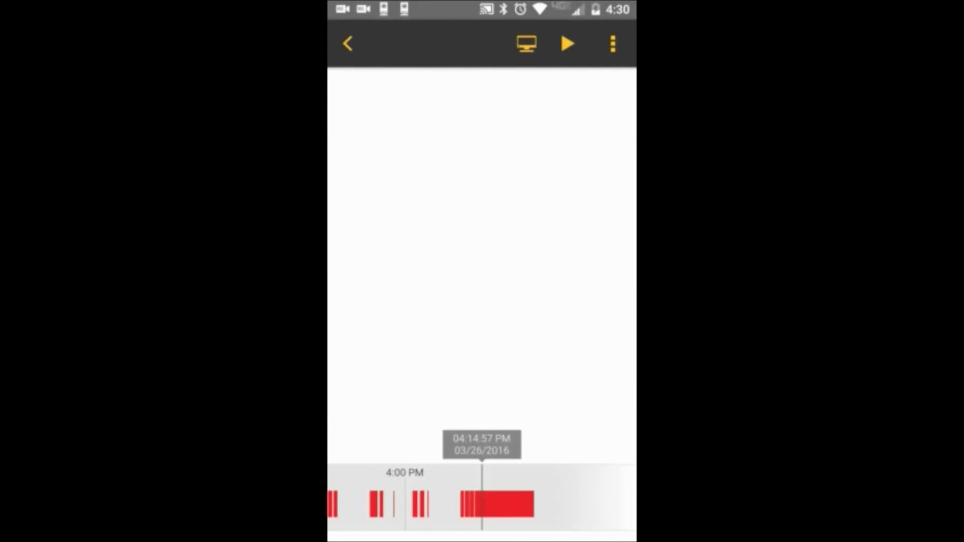
- Play the recording from 04:14:57 PM, then mark a clip start point in Save clips
click(567, 43)
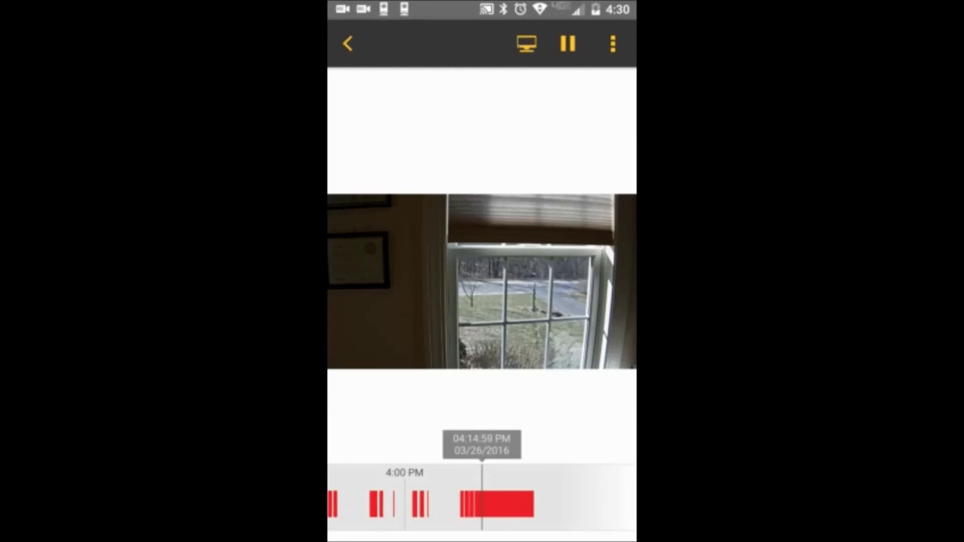
click(567, 44)
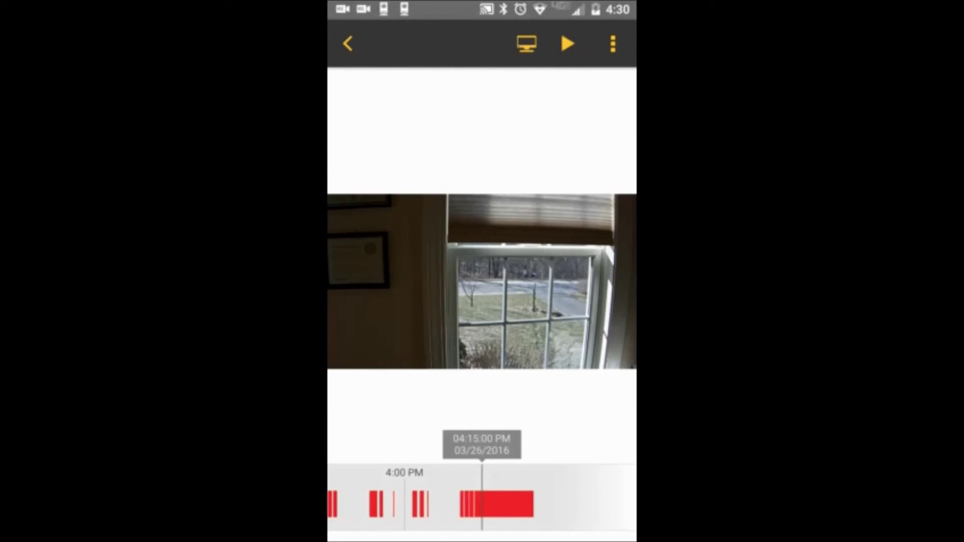
click(613, 44)
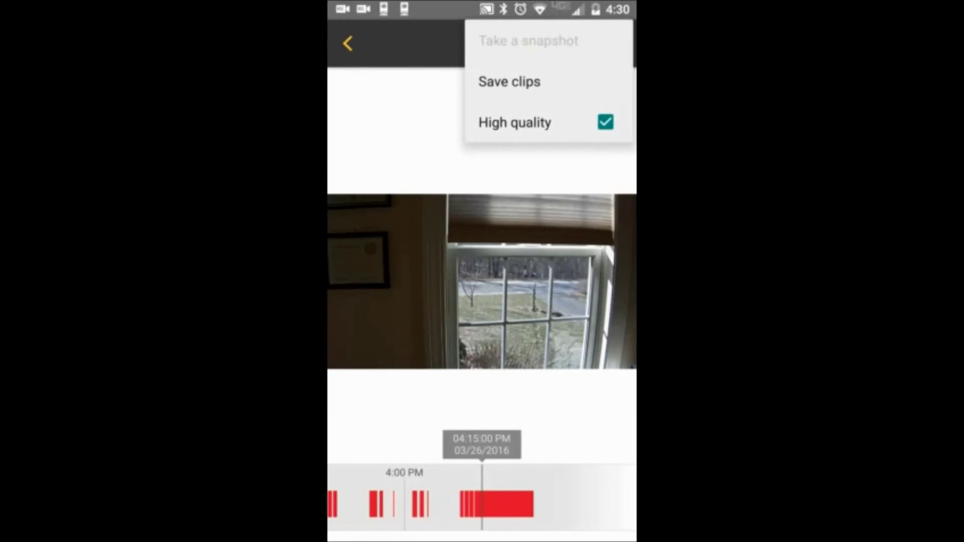
click(510, 82)
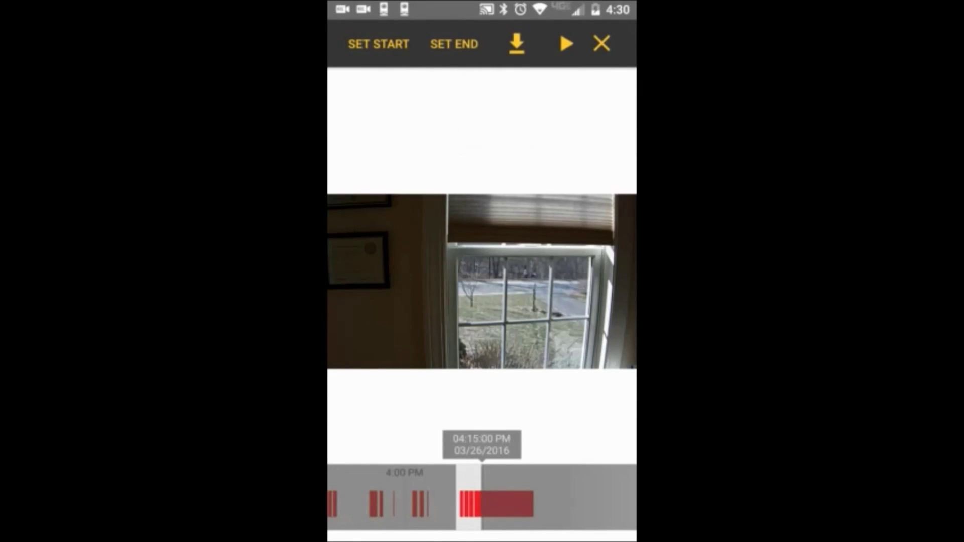
drag(483, 503, 461, 502)
click(379, 44)
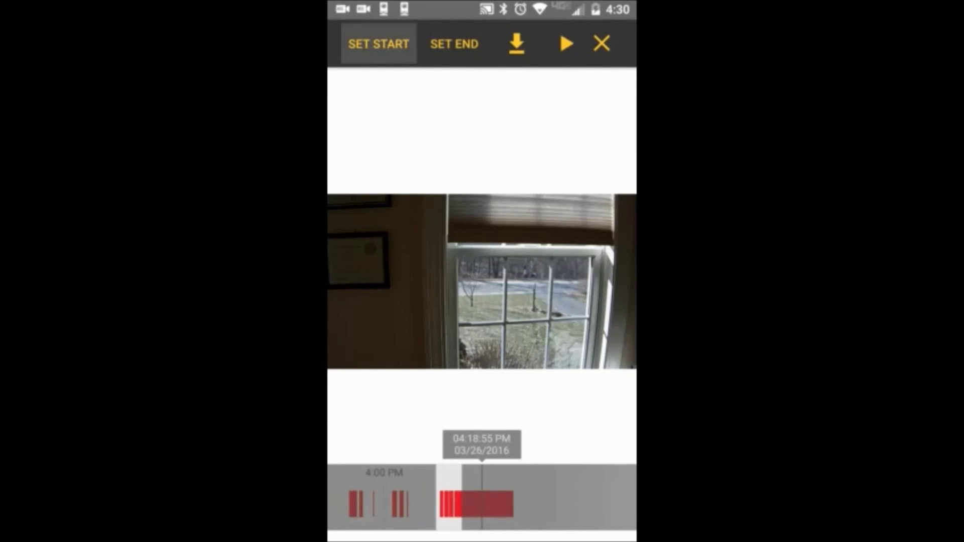
- Set the clip end at 04:22:27 PM and download the clip to the phone
drag(492, 502, 474, 502)
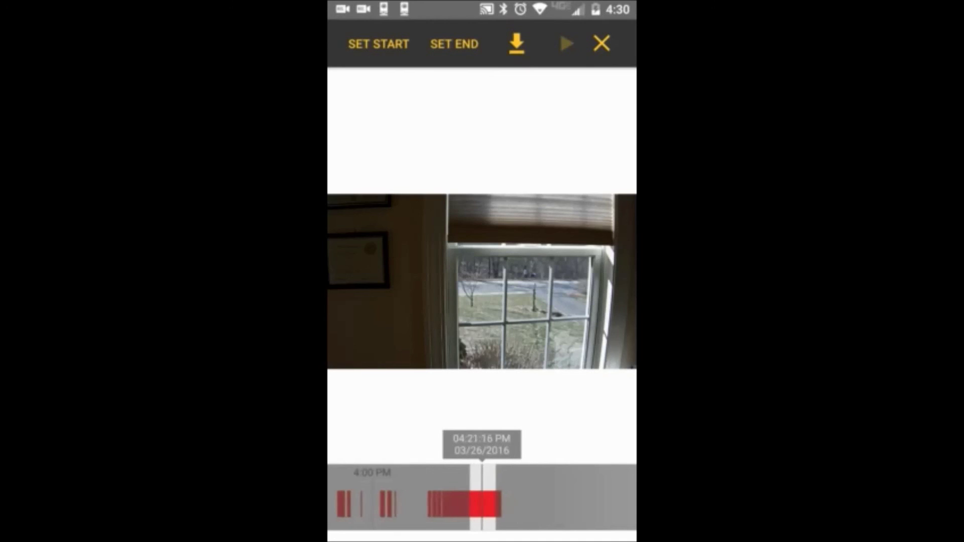
click(454, 44)
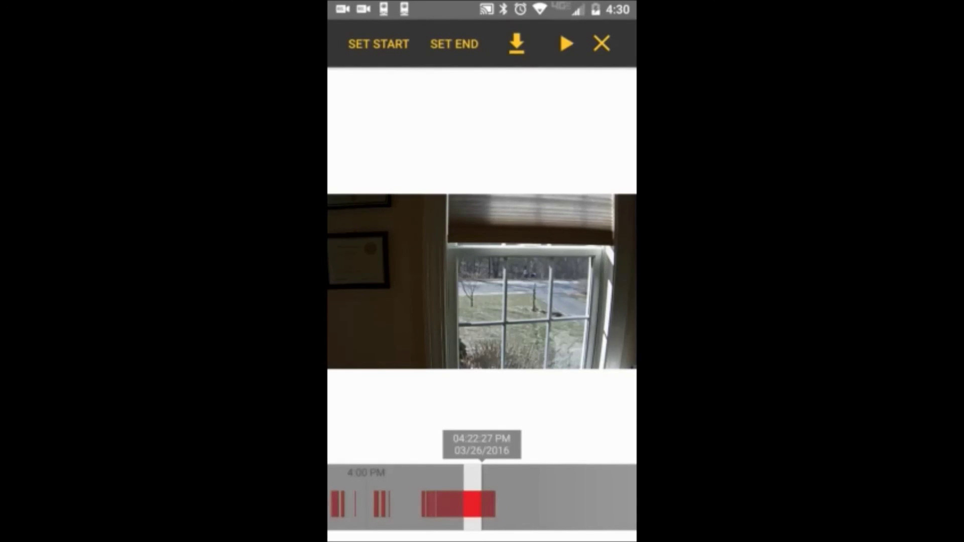
click(516, 44)
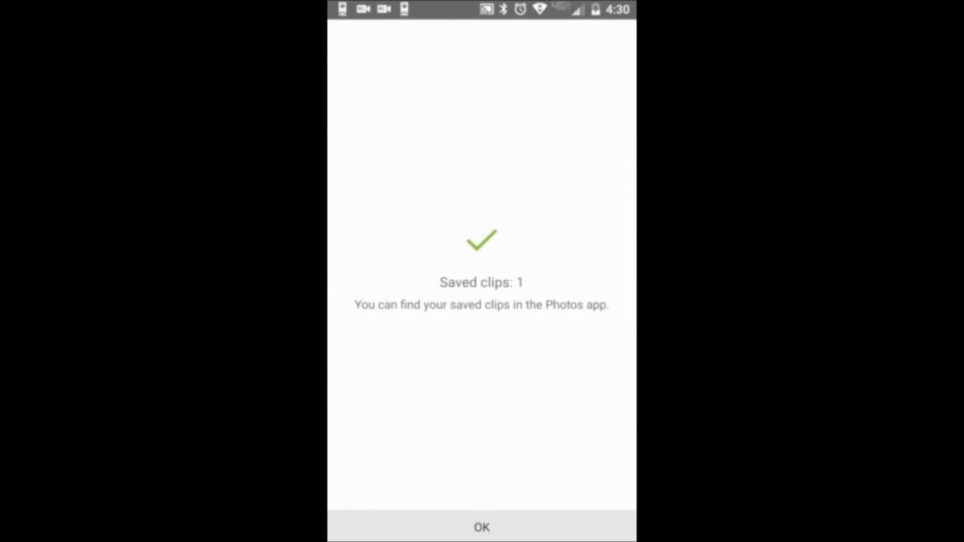
click(482, 528)
click(602, 43)
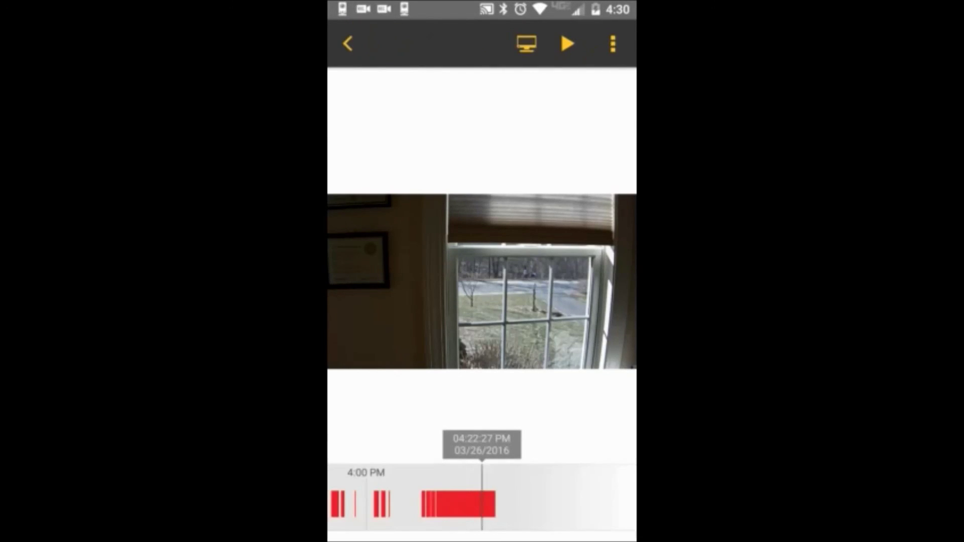